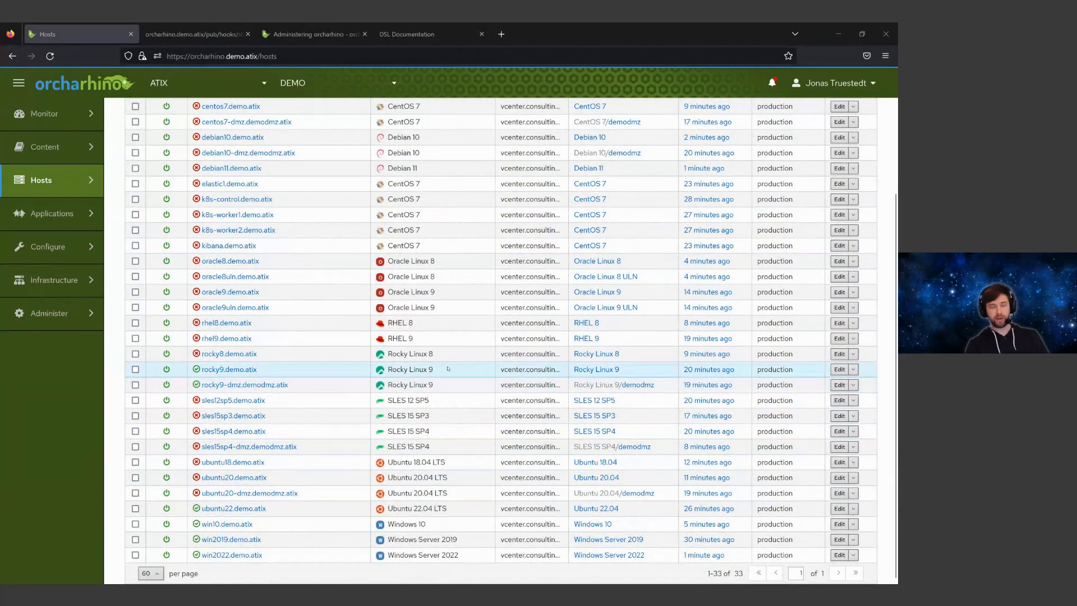
Start creating a new host and assign it the AlmaLinux 8 host group.
scroll(447, 368, up, 3)
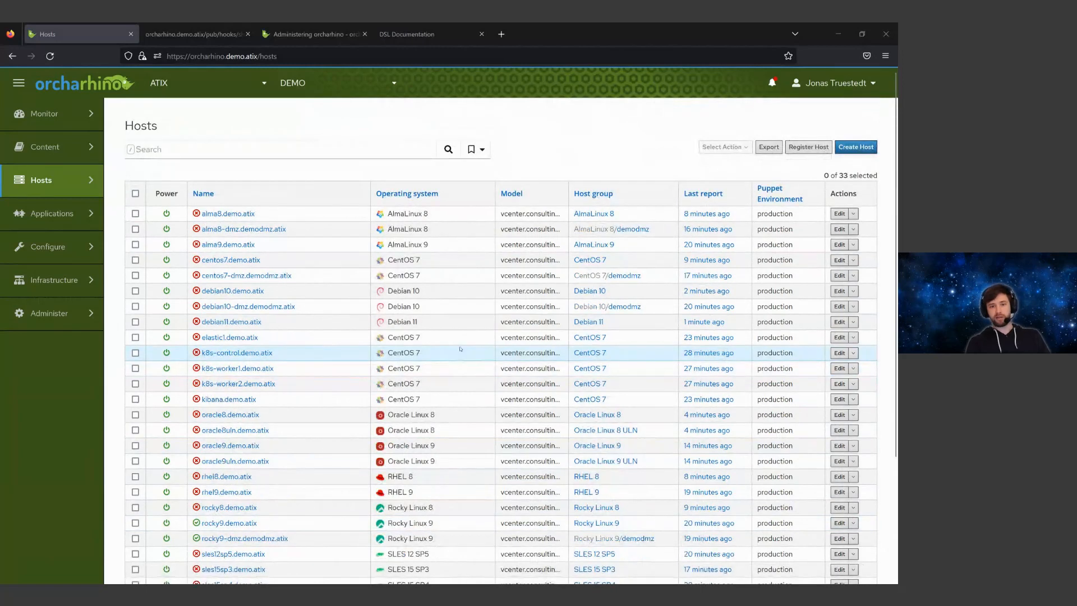
click(857, 147)
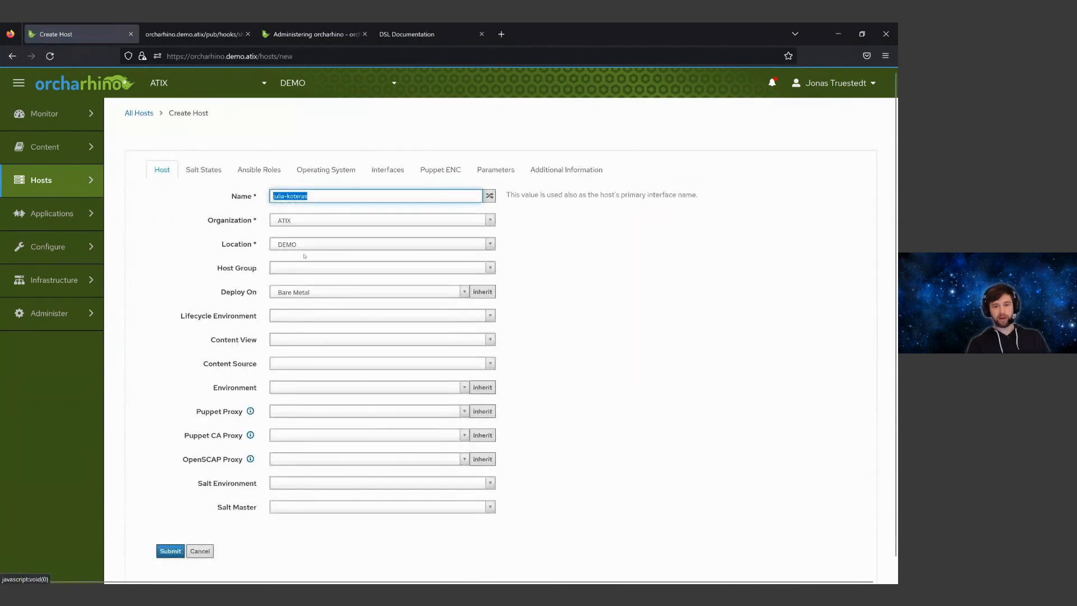
click(303, 270)
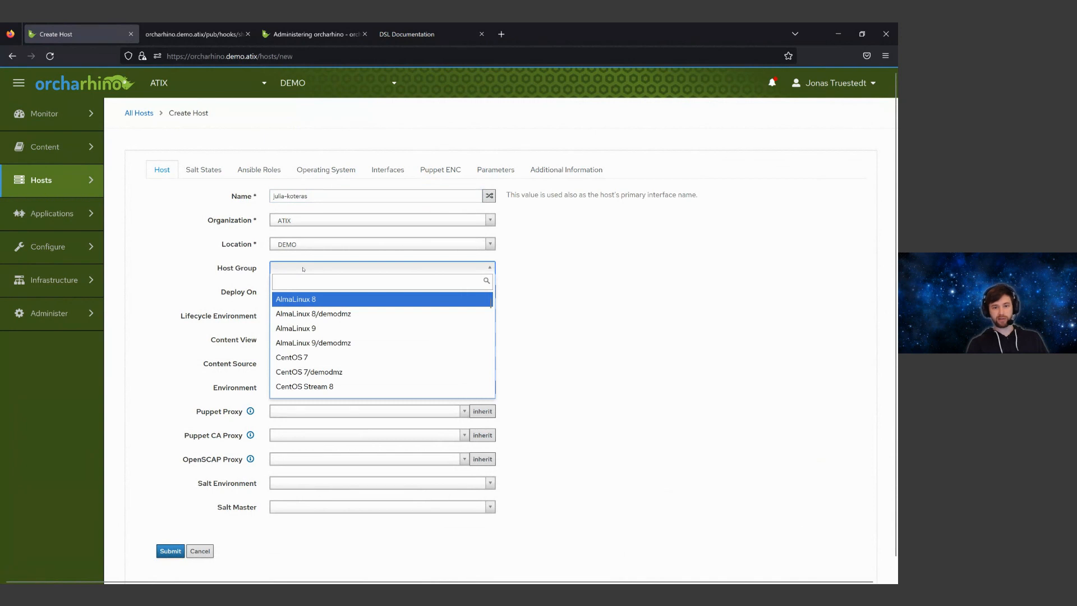
click(302, 301)
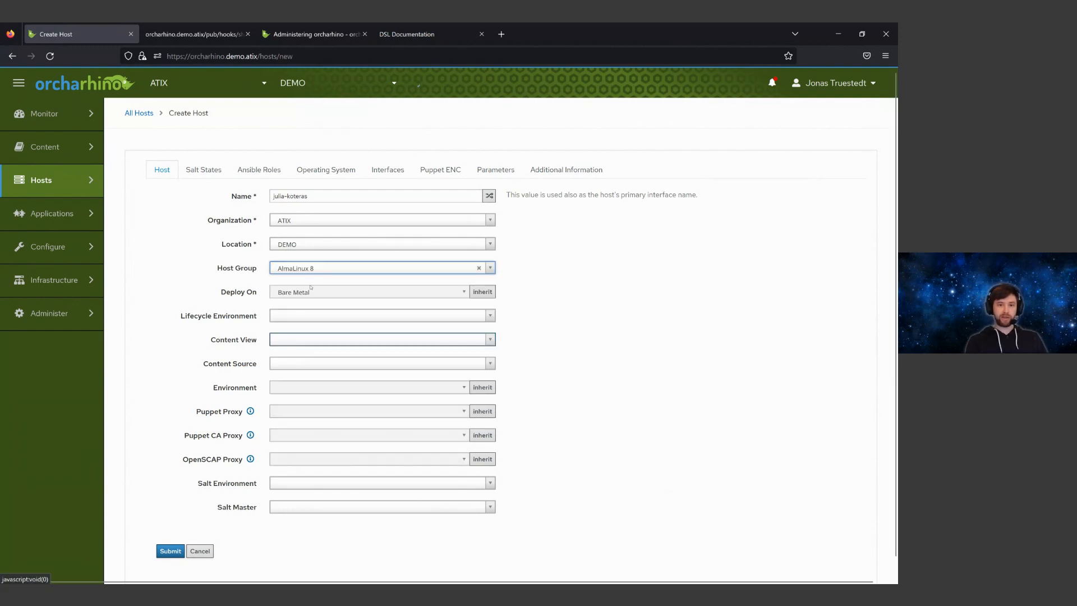
Replace the suggested host name with webinar-october.
click(313, 195)
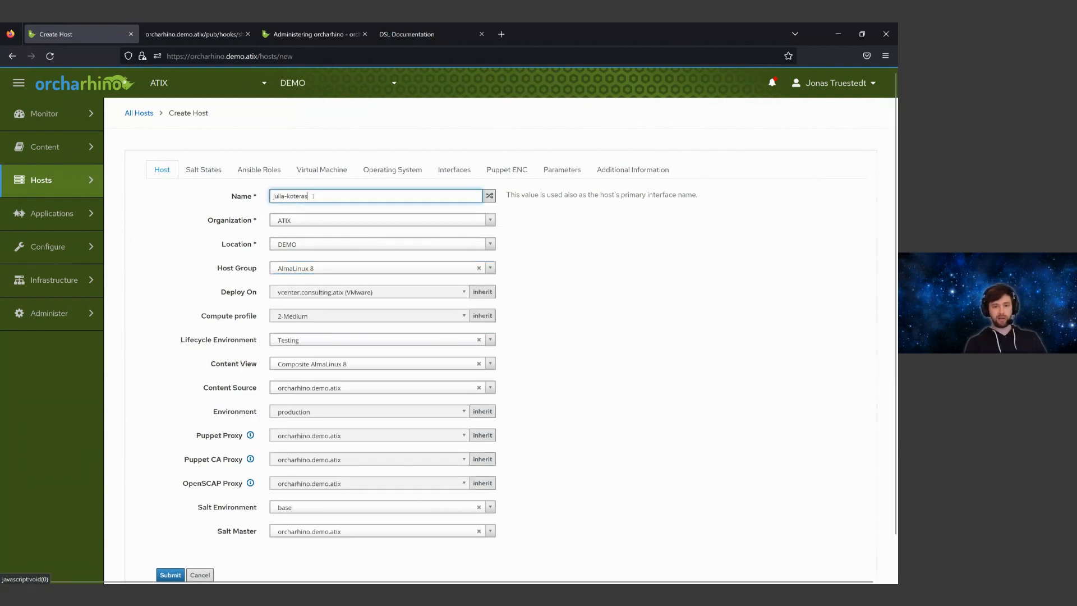
drag(314, 195, 219, 199)
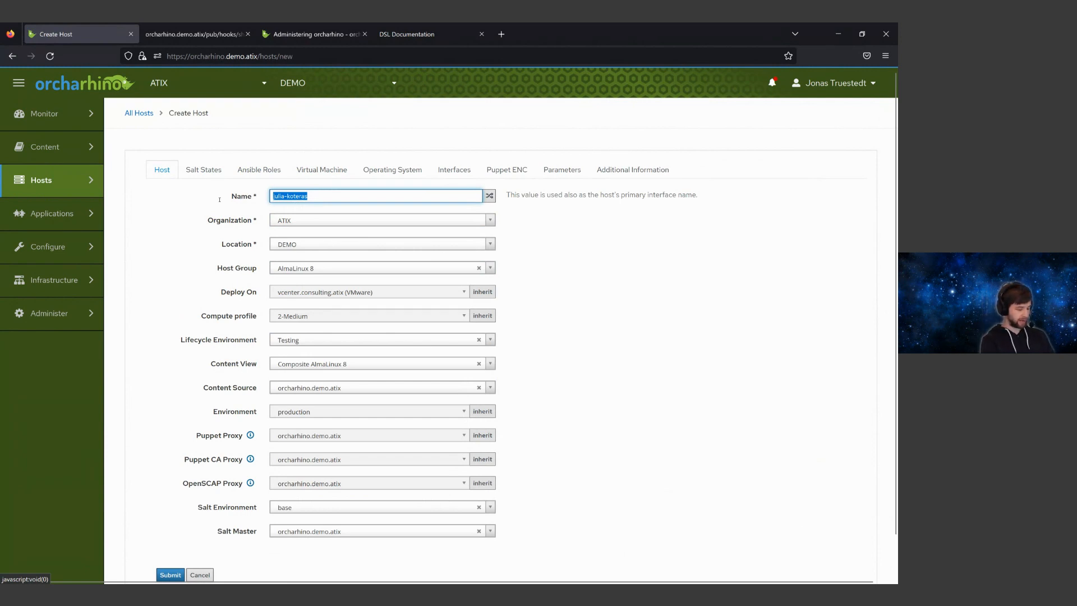
text(webin)
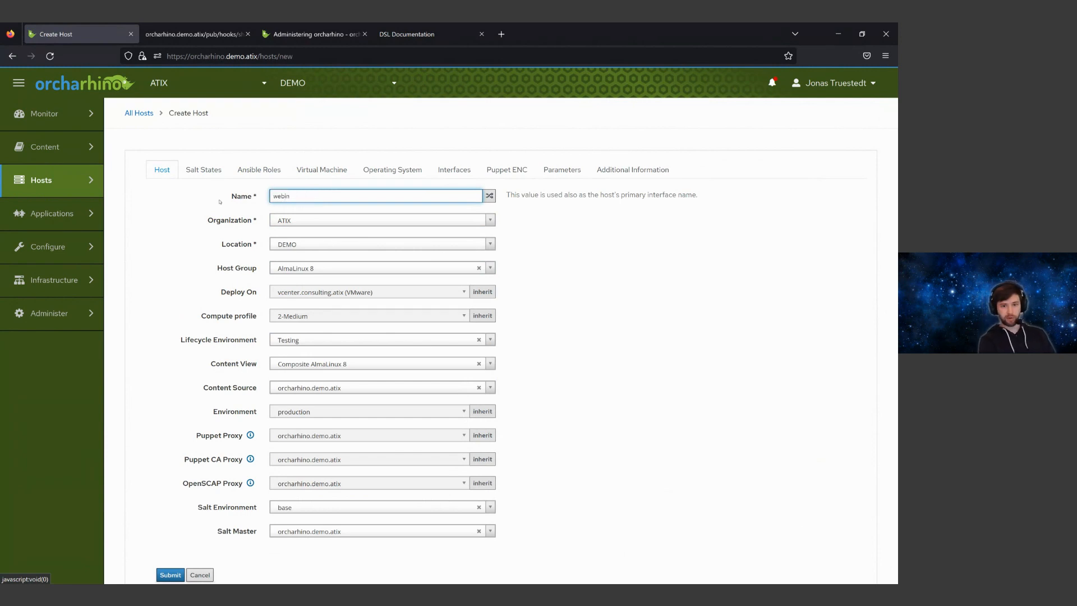
text(ar-o)
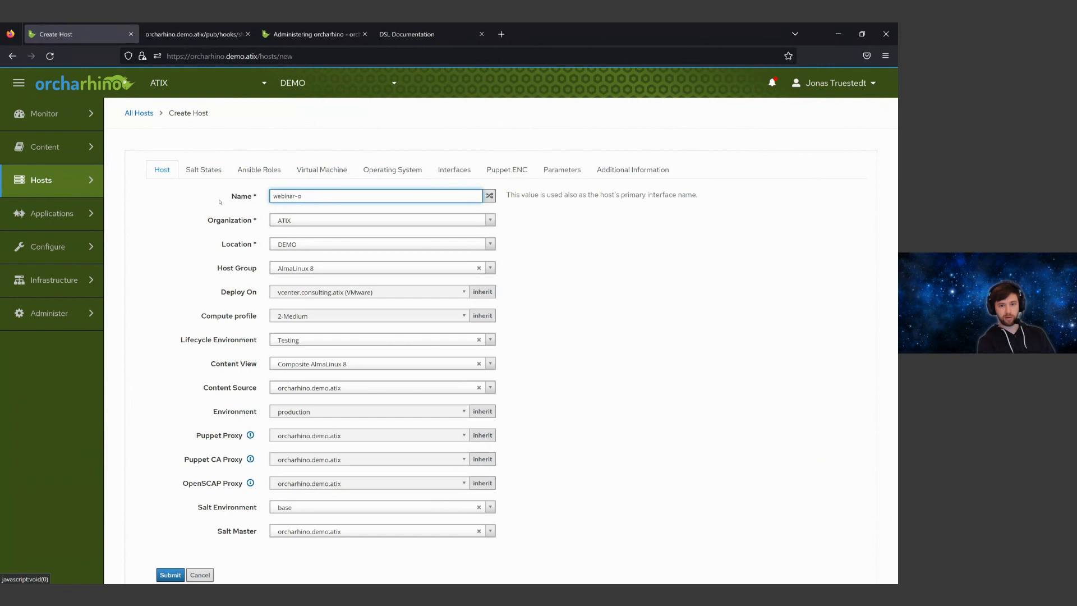
text(ctober)
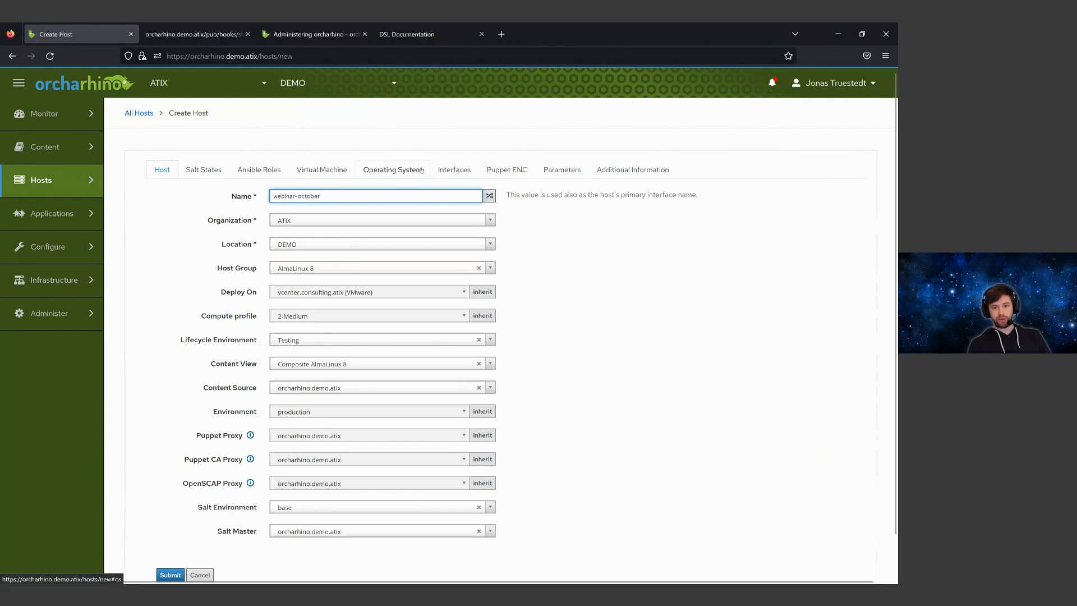
Review the new host's operating system, virtual machine and interface settings, and submit the host for creation.
click(393, 170)
click(321, 169)
click(455, 169)
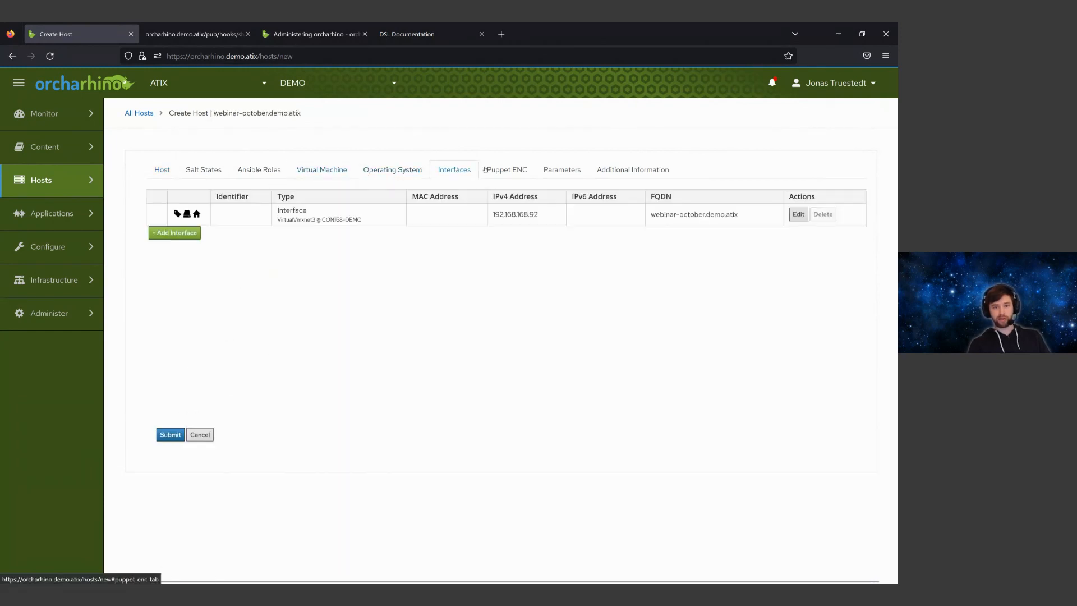
click(486, 170)
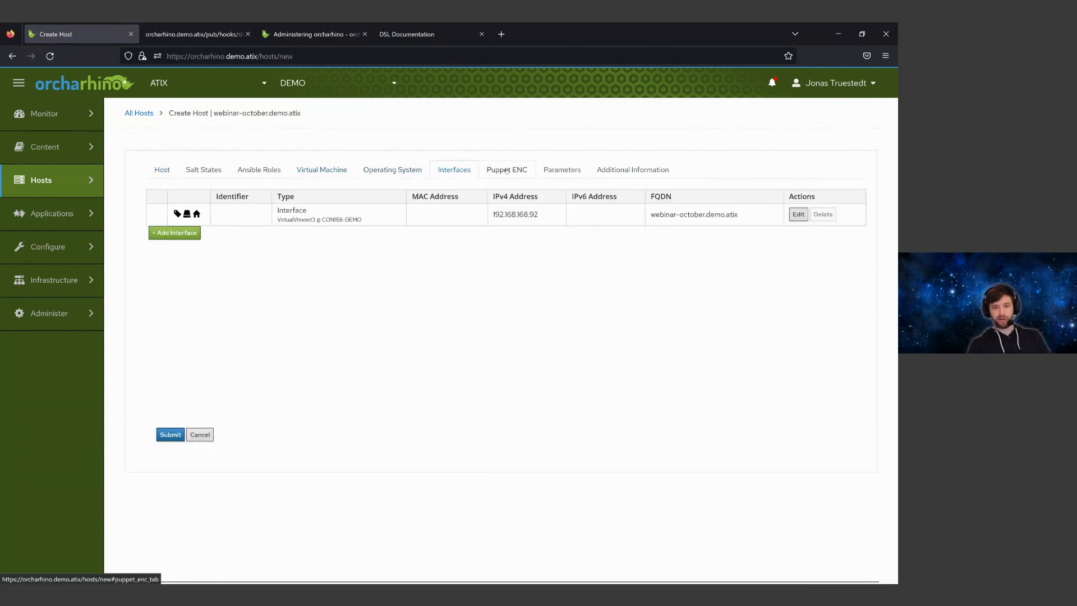
click(162, 170)
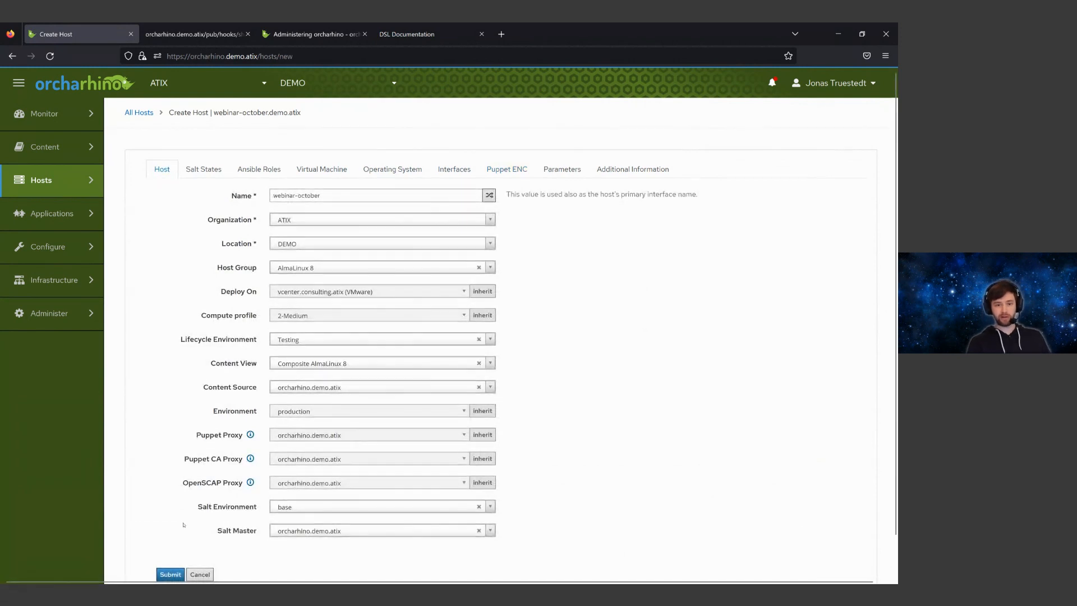
scroll(180, 483, down, 1)
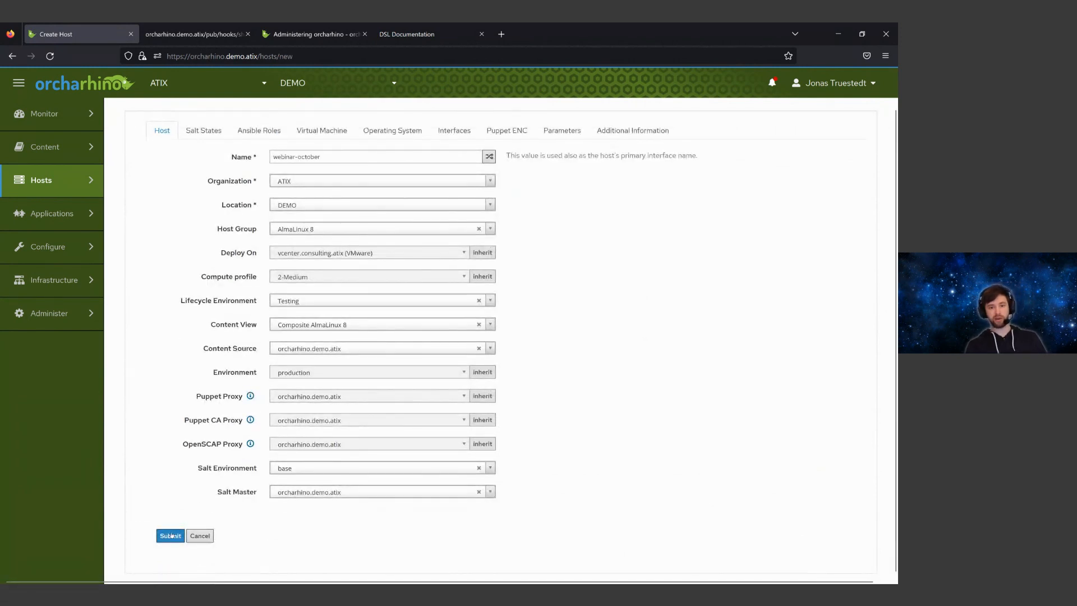
click(171, 536)
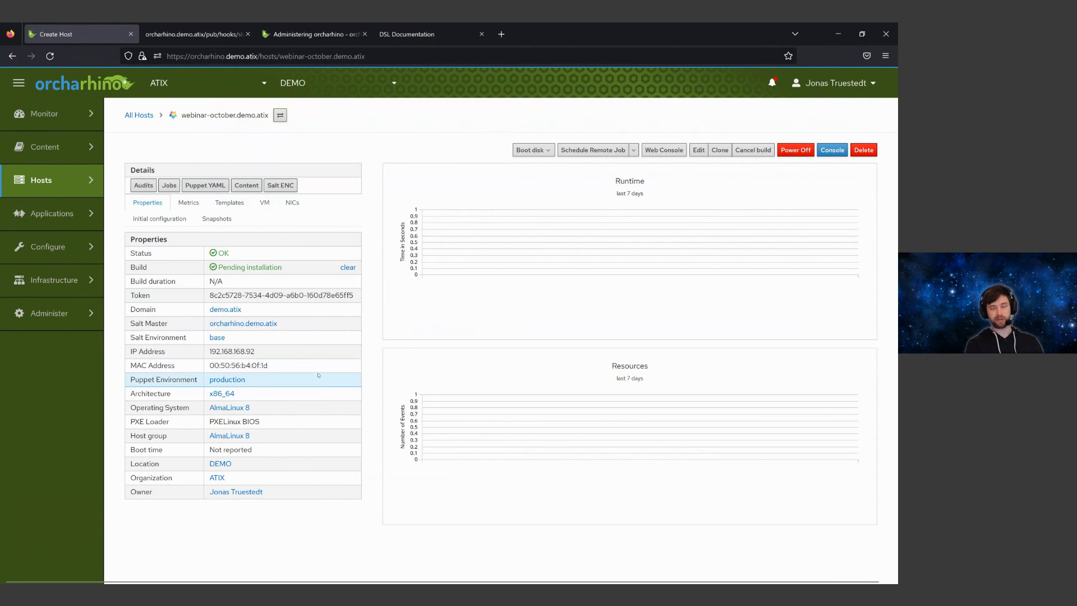
Examine the summary of the Composite AlmaLinux 8 content view and the published versions of the Clients_rpm content view.
mouse_move(79, 185)
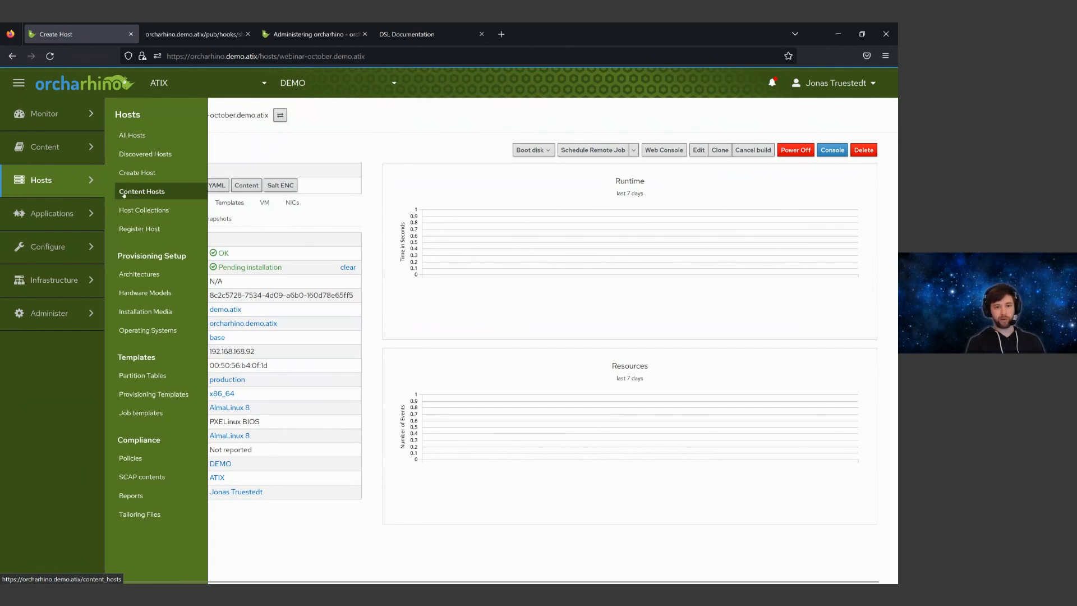
mouse_move(93, 153)
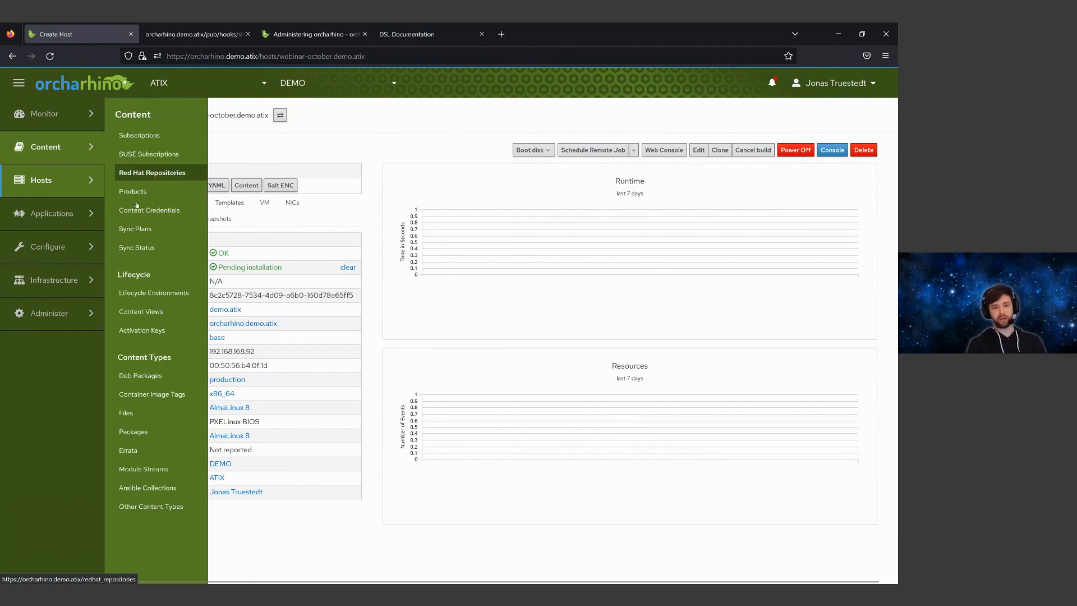
click(144, 314)
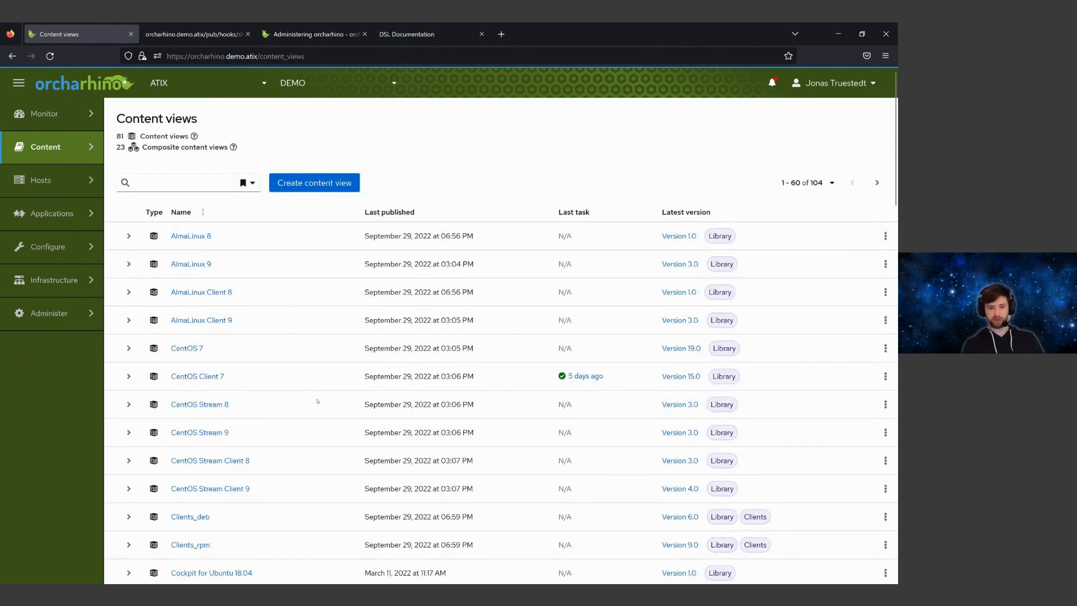
scroll(318, 403, down, 5)
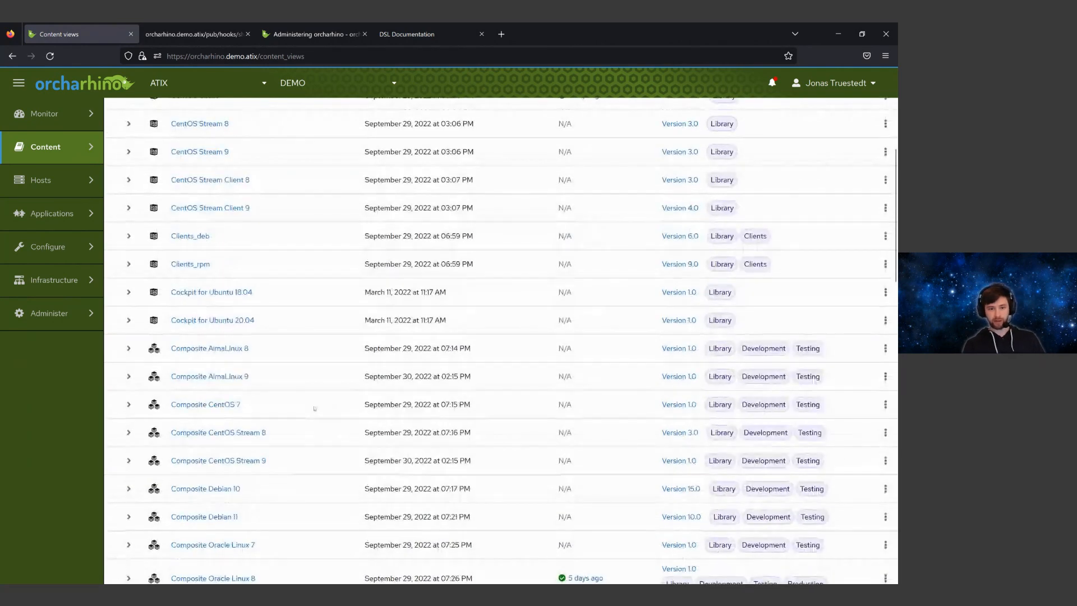
click(129, 348)
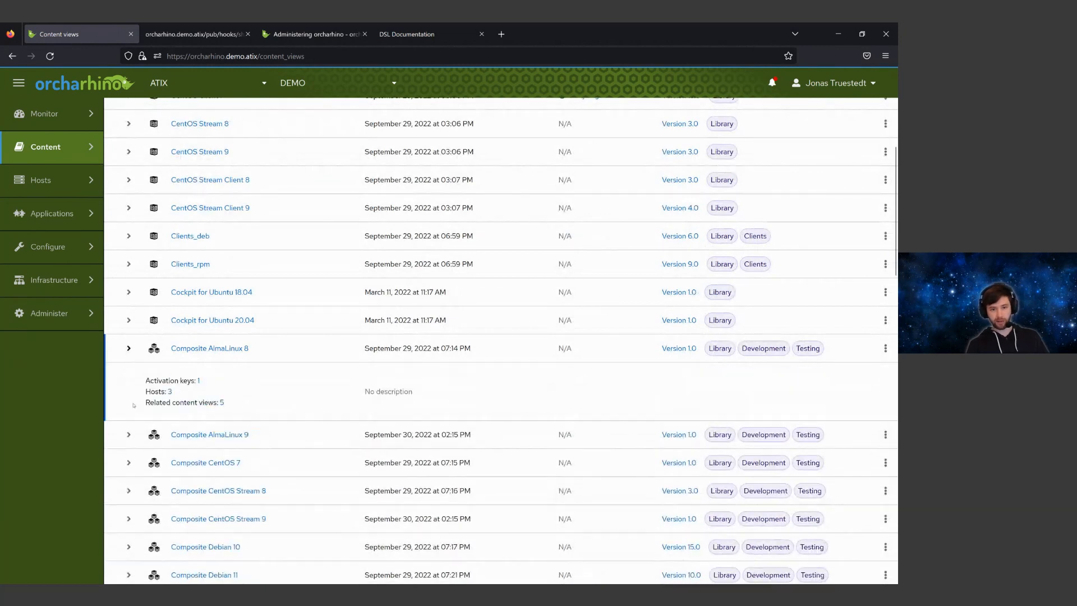
click(129, 349)
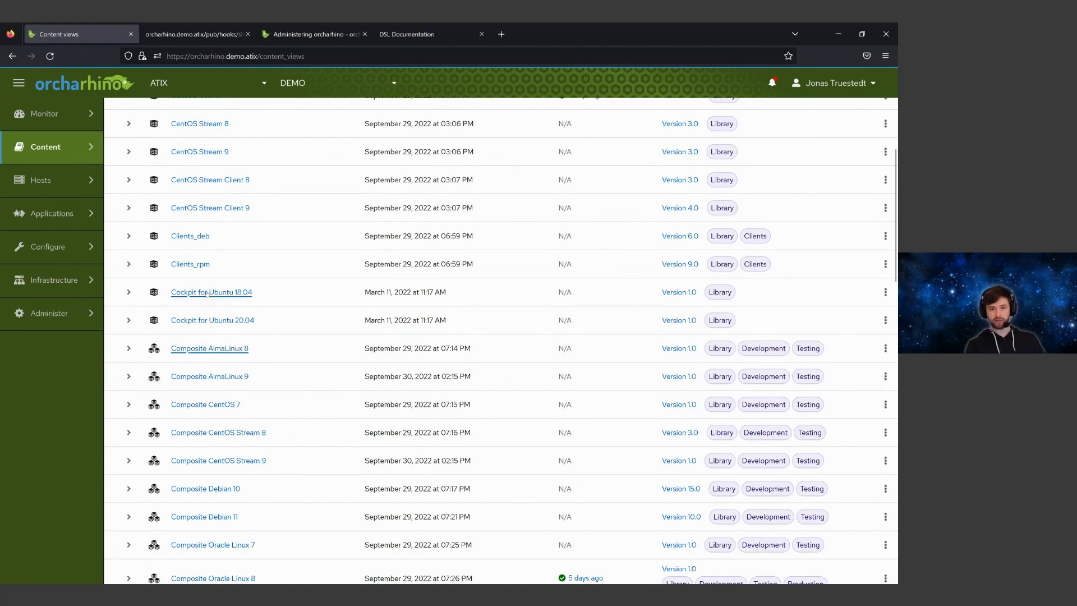
click(197, 264)
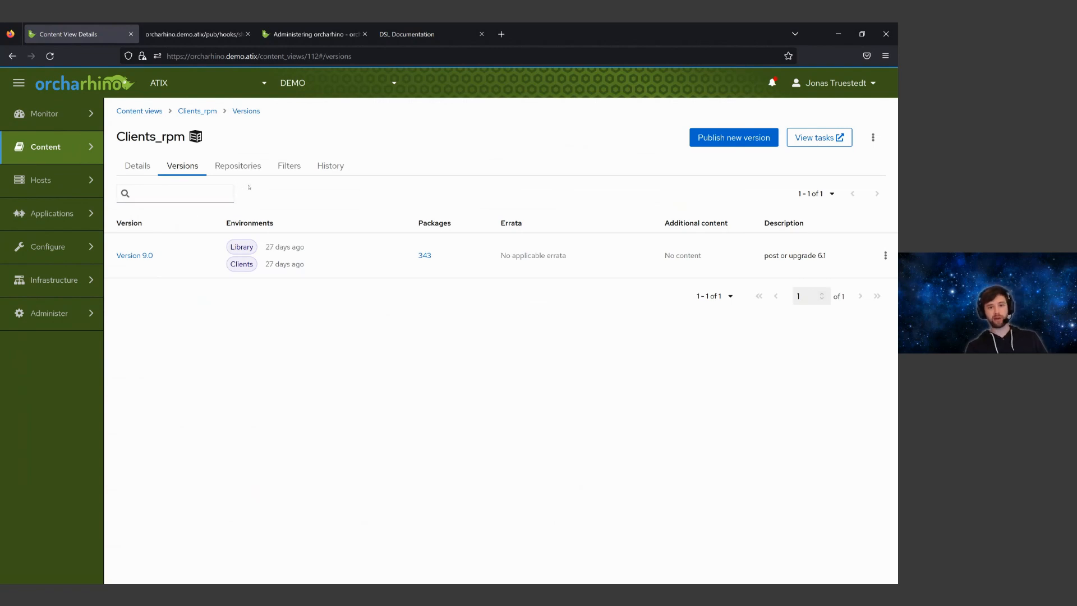
click(145, 112)
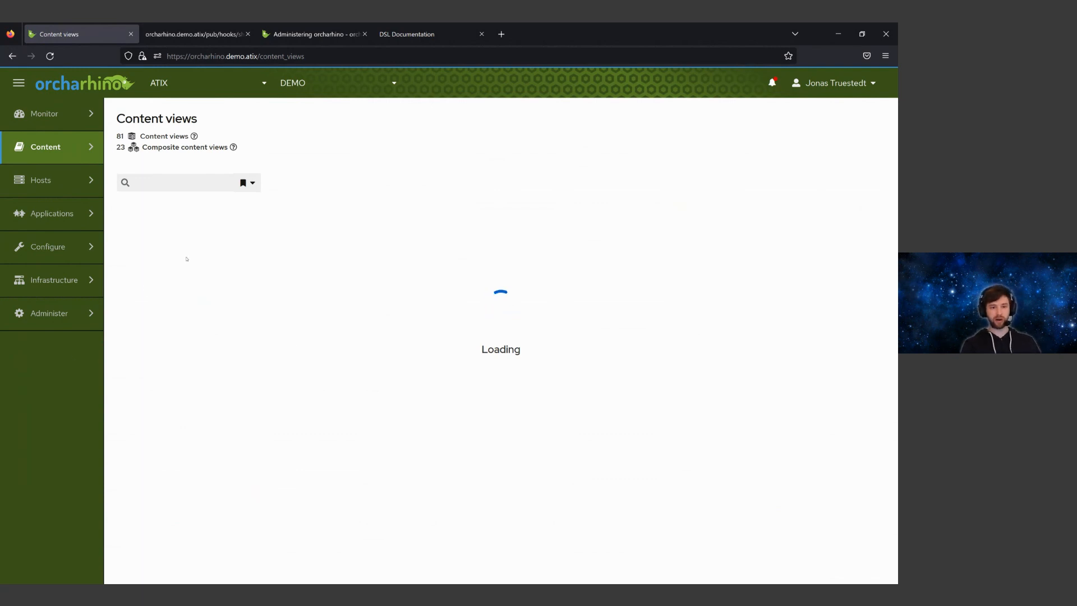
Open the installable errata of the content host alma8.demo.atix.
mouse_move(87, 229)
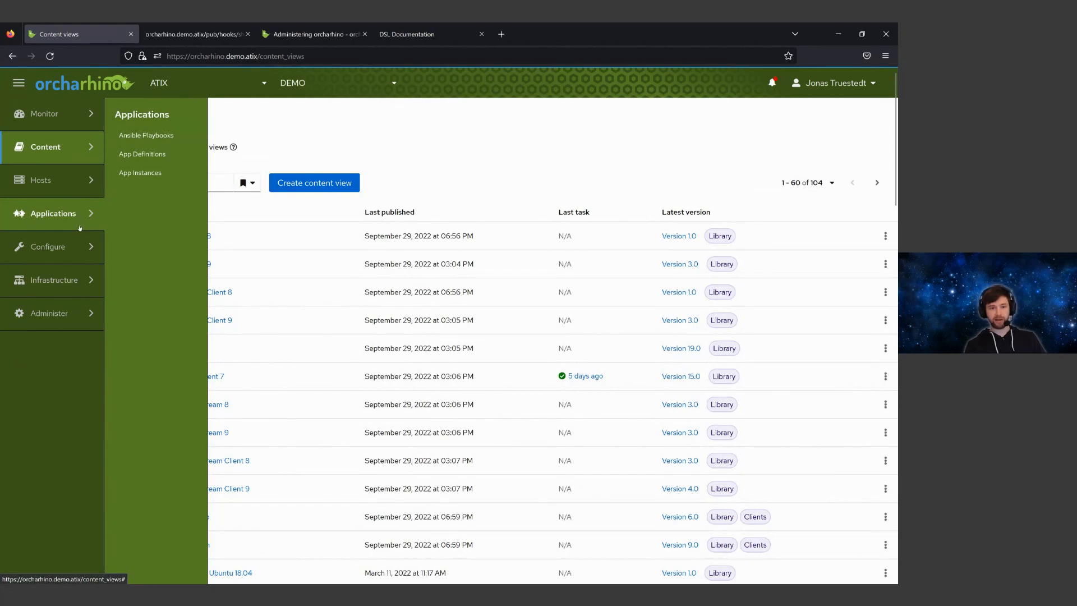
mouse_move(78, 182)
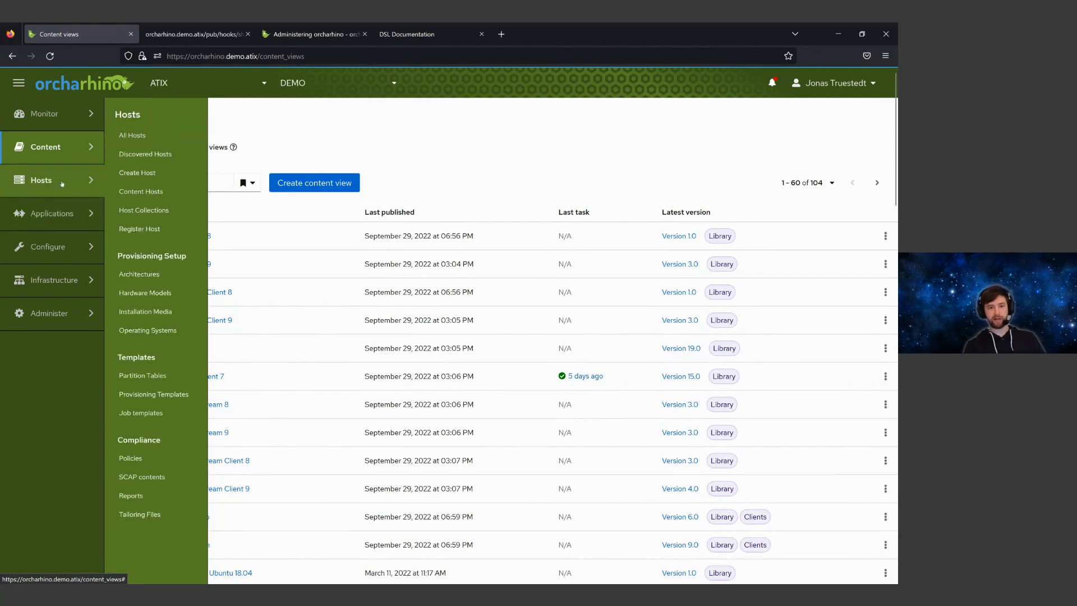
click(147, 193)
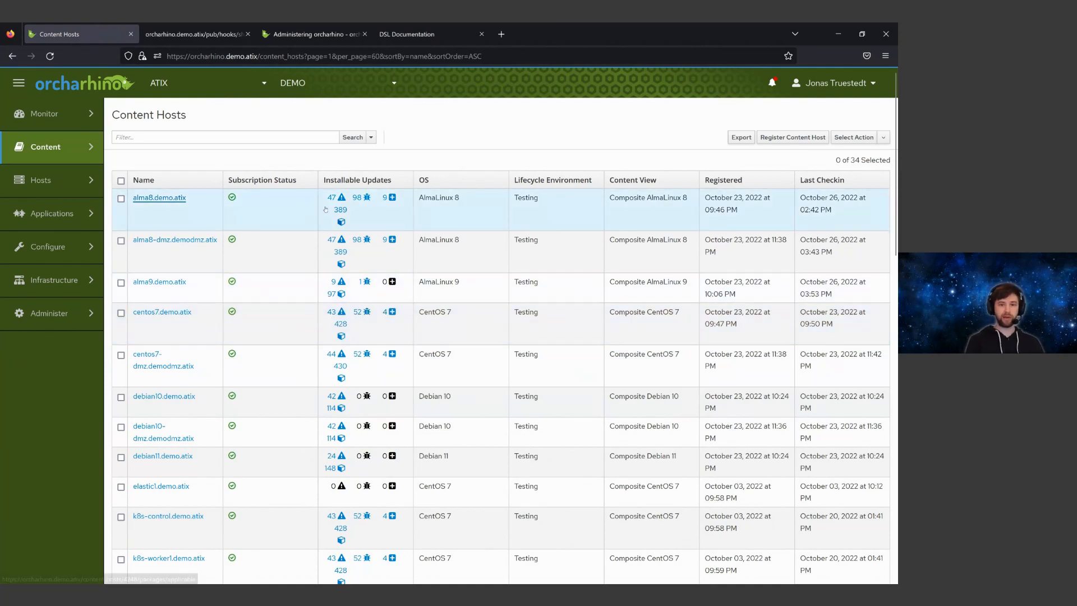
click(155, 200)
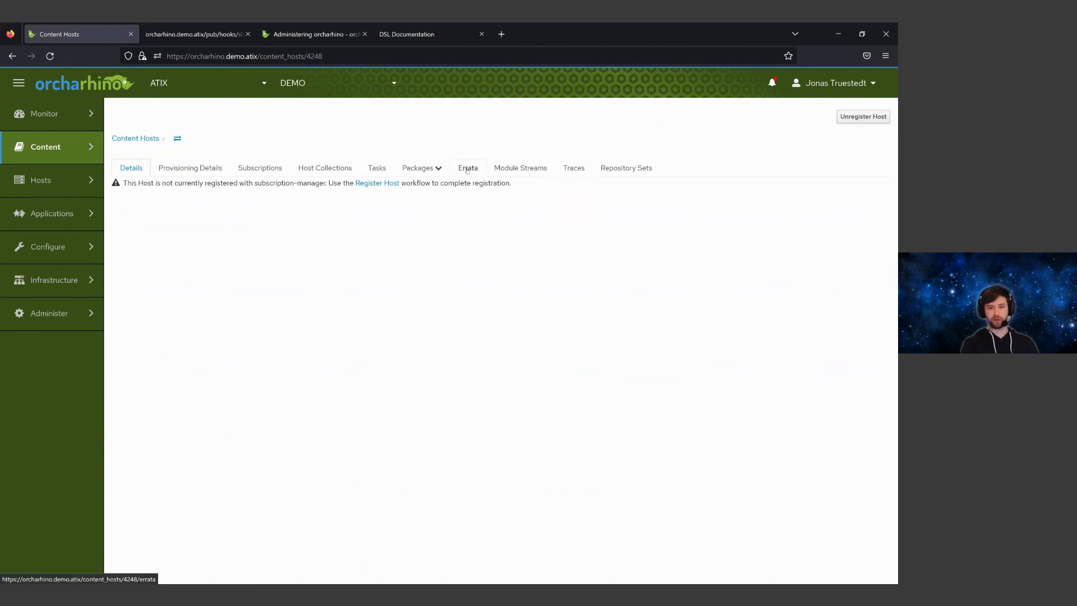
click(467, 168)
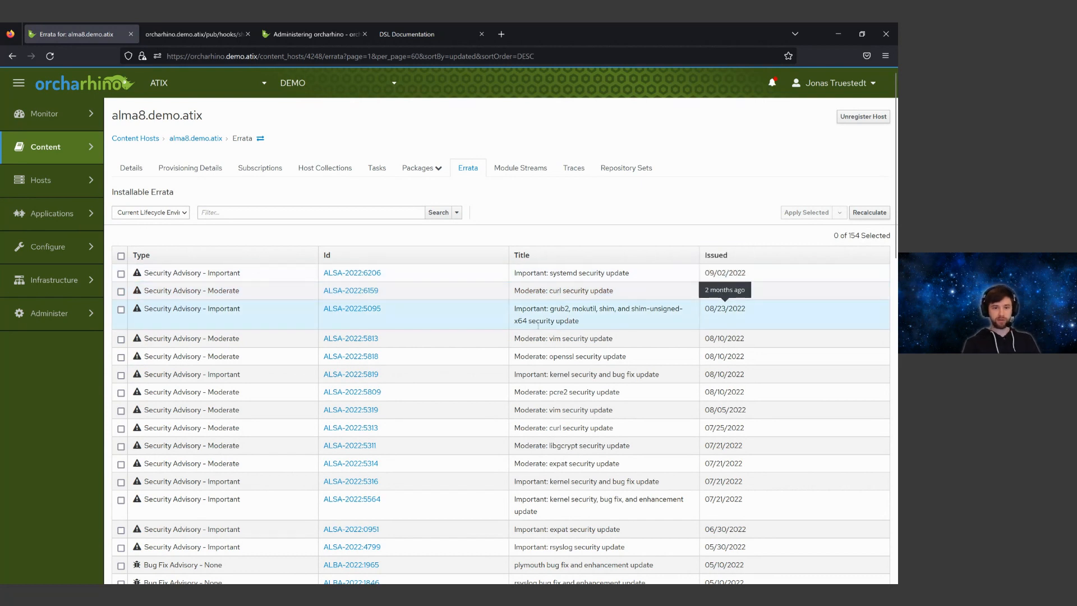
Review the details of erratum ALSA-2022:6206 and apply it to the alma8.demo.atix host.
click(362, 274)
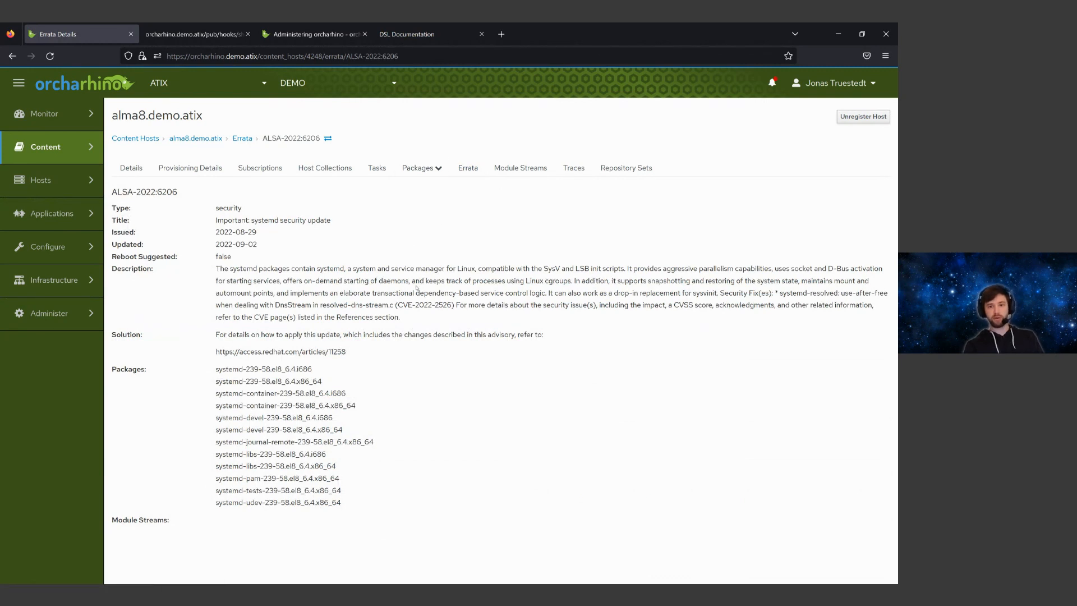
key(alt+Left)
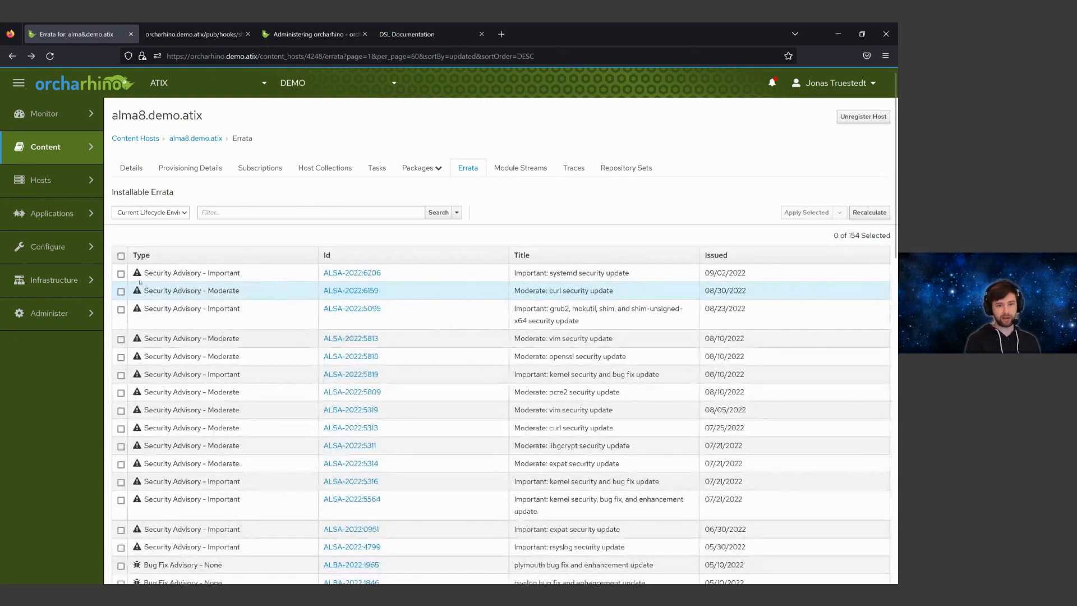
click(121, 274)
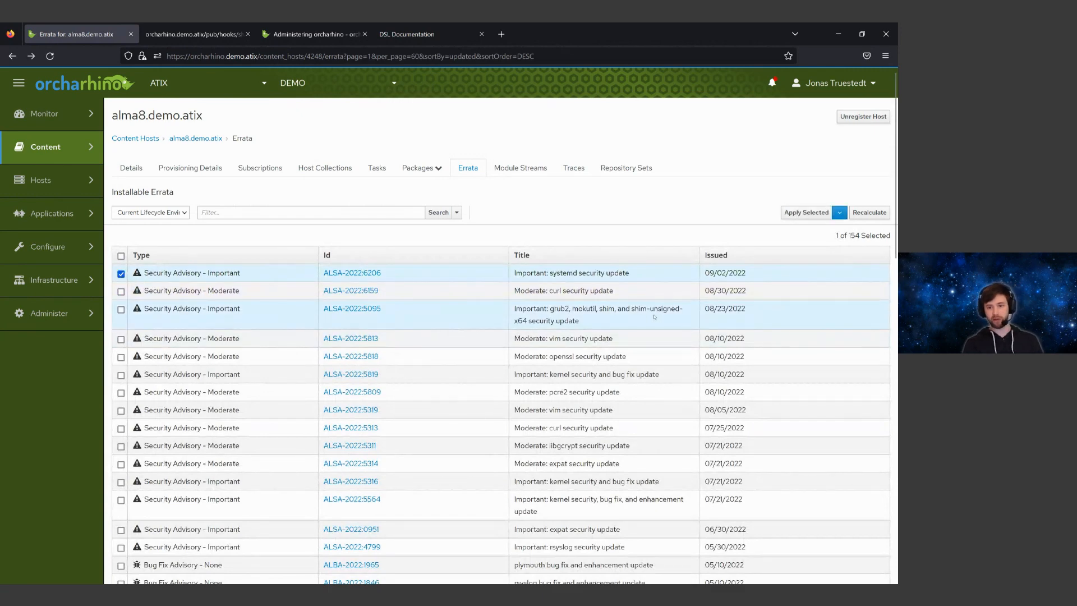
click(807, 212)
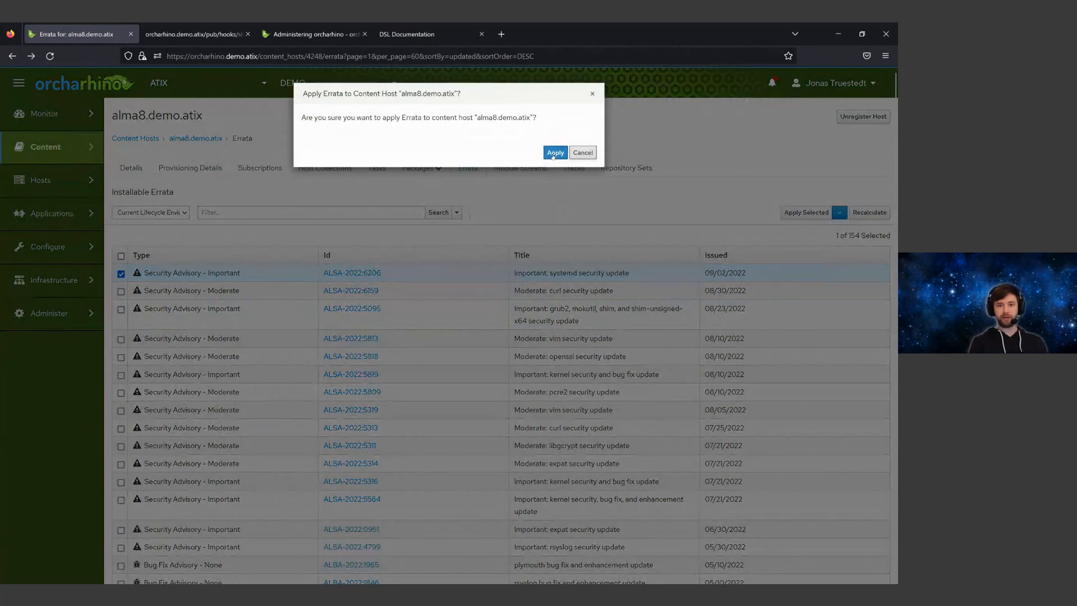
click(555, 153)
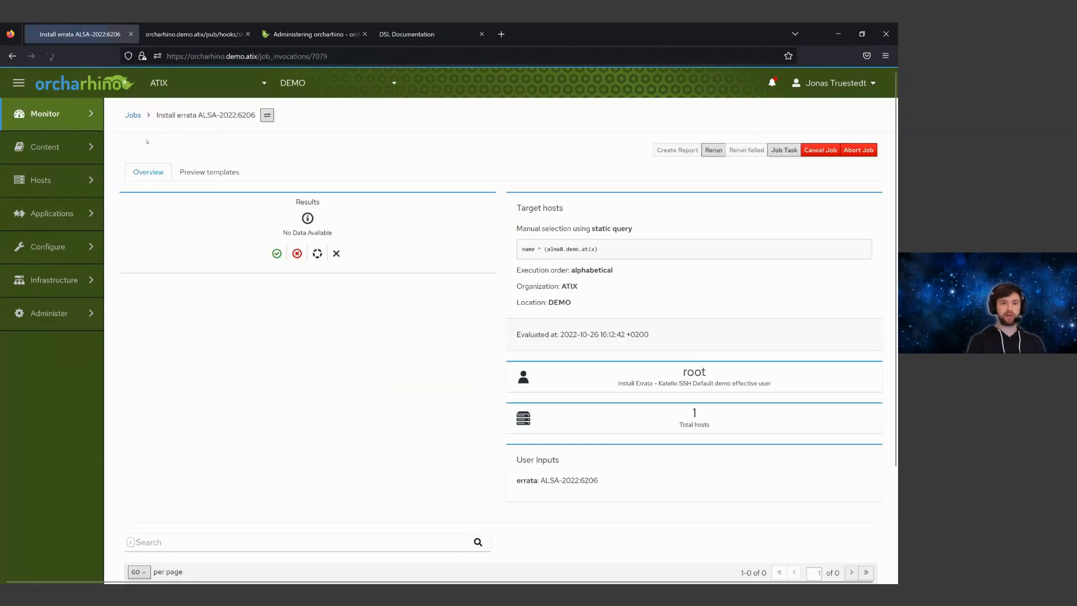
Update all packages on the content hosts alma8.demo.atix, alma8-dmz.demodmz.atix, alma9.demo.atix, centos7.demo.atix and centos7-dmz.demodmz.atix.
mouse_move(65, 186)
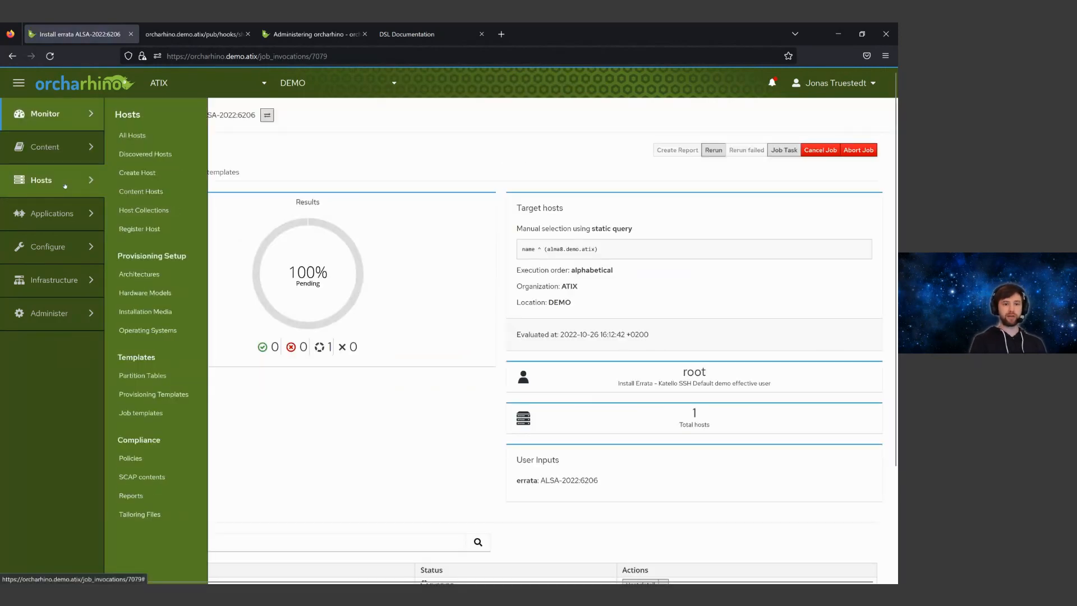
click(142, 192)
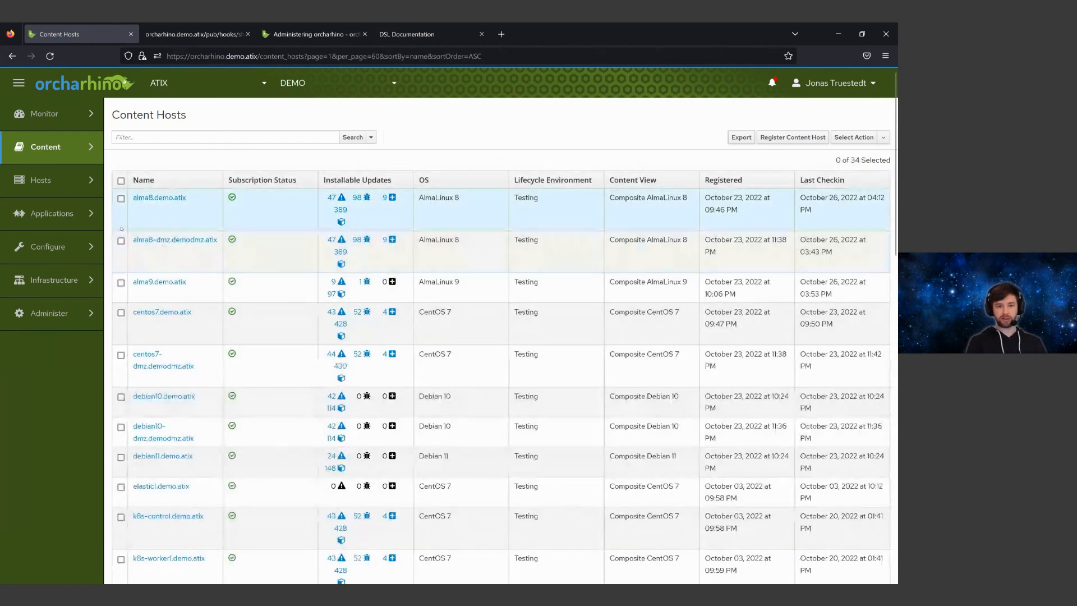
click(121, 199)
click(121, 241)
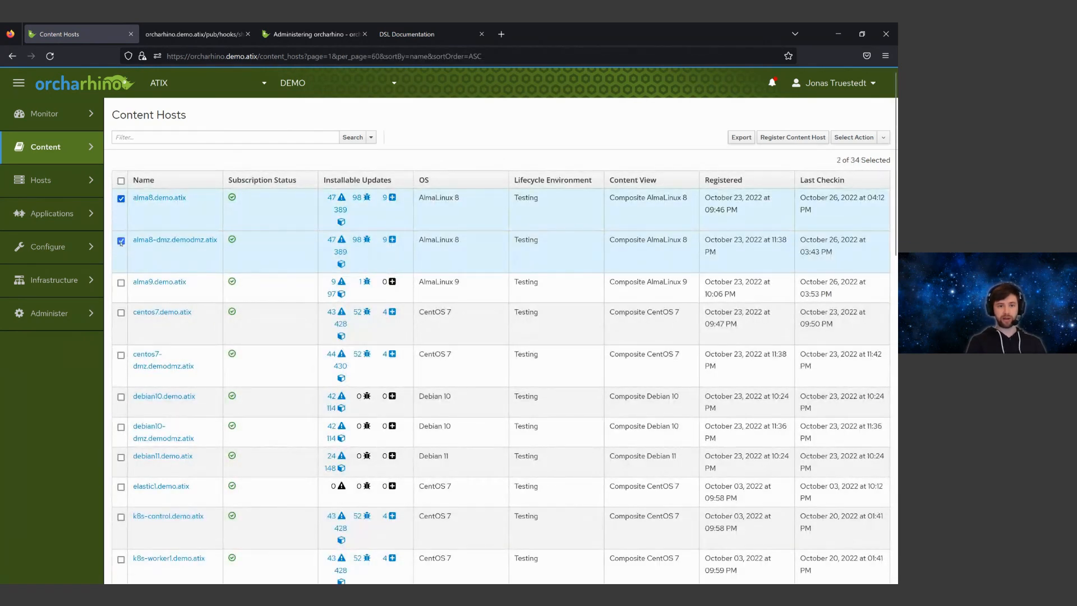
click(121, 283)
click(121, 313)
click(121, 355)
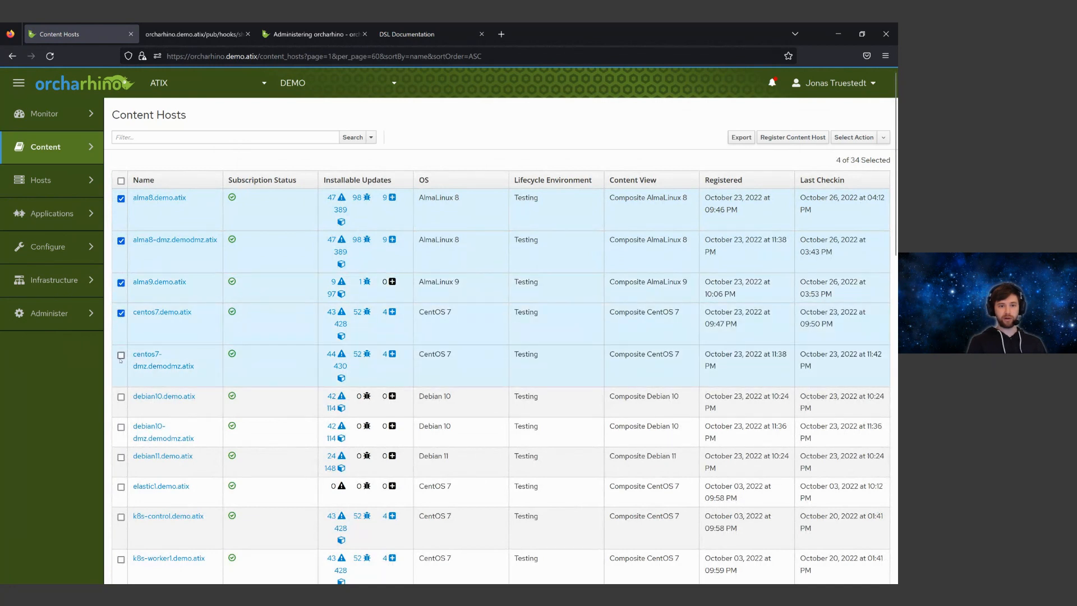
click(850, 137)
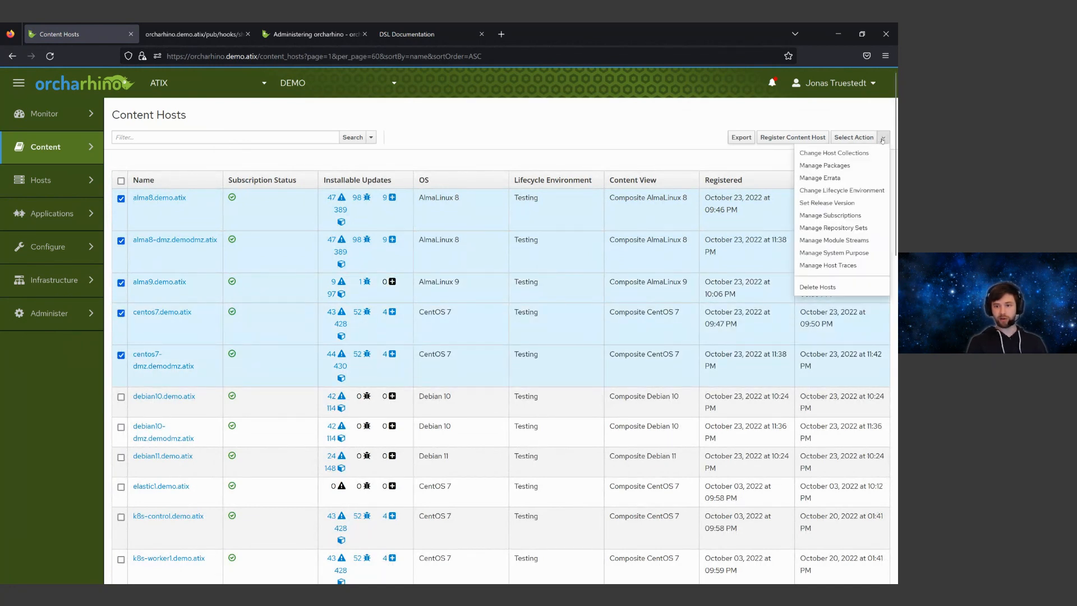
click(842, 166)
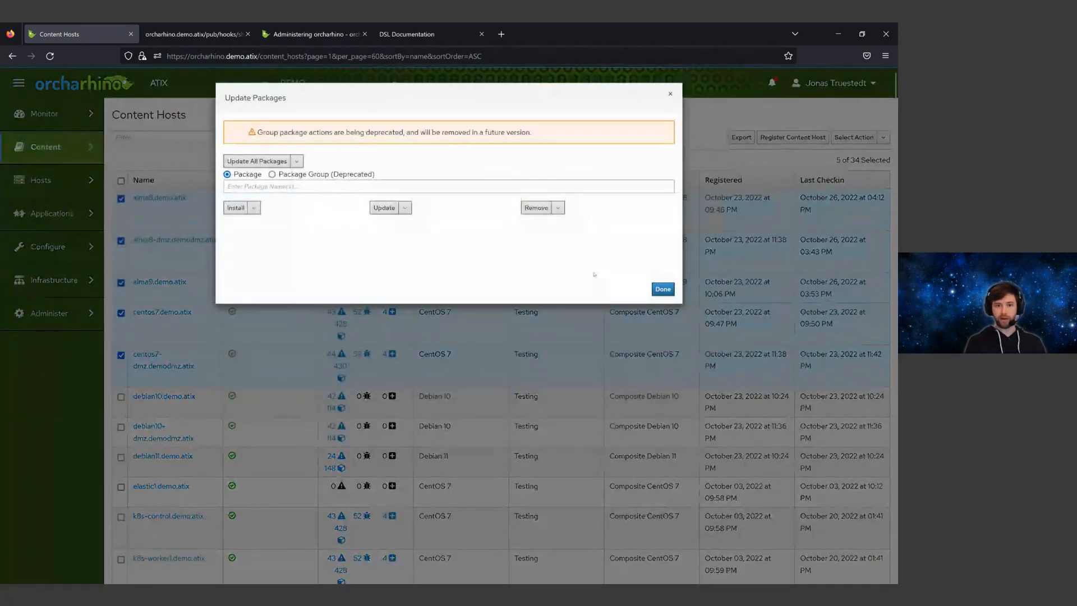
click(271, 162)
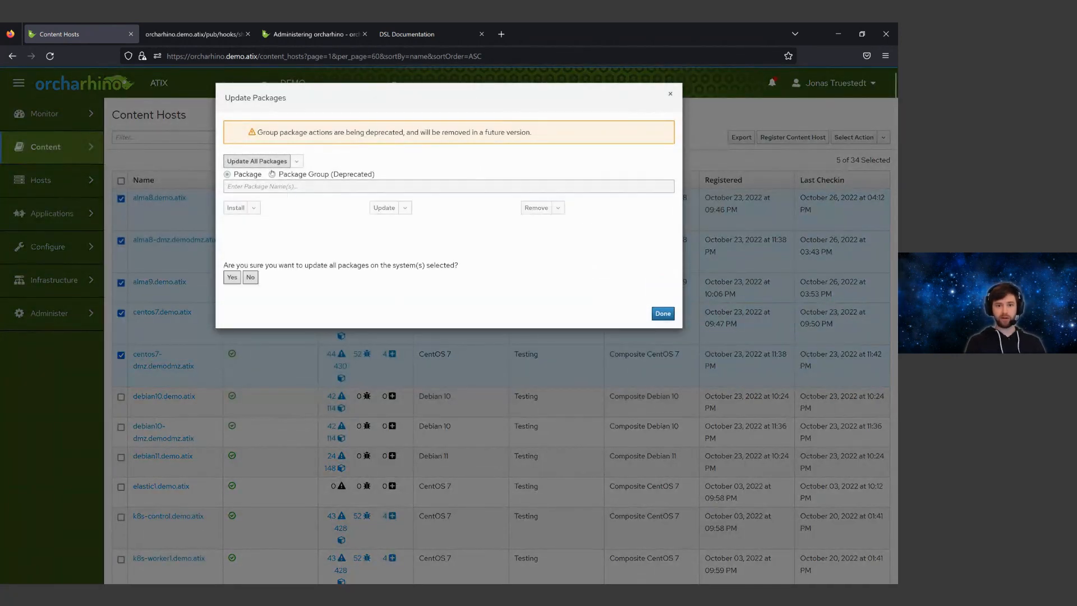
click(231, 277)
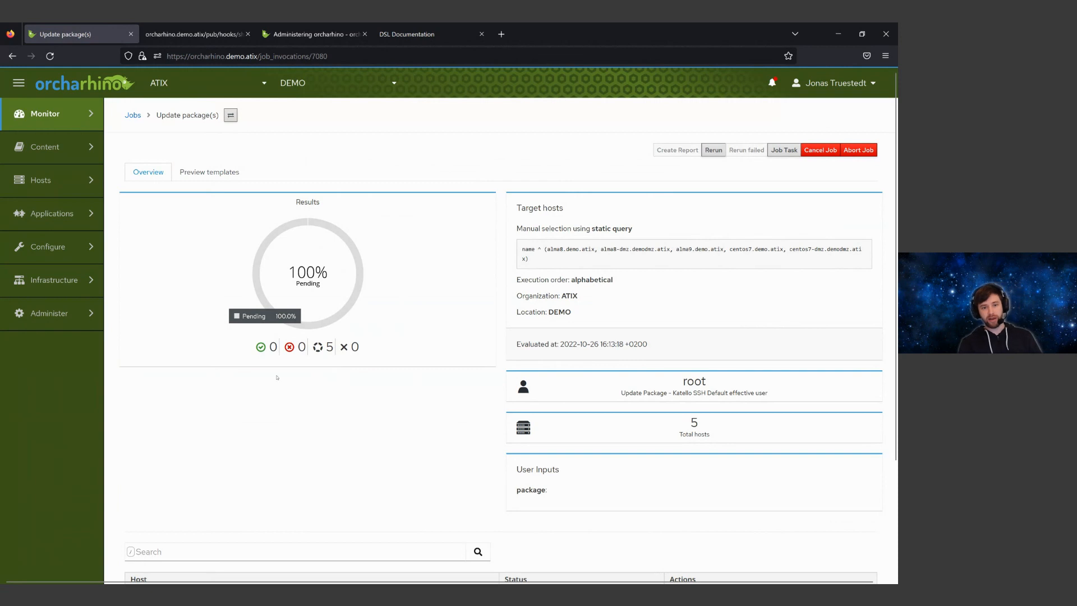
Check the per-host status of the package update job and open the list of all hosts.
mouse_move(55, 194)
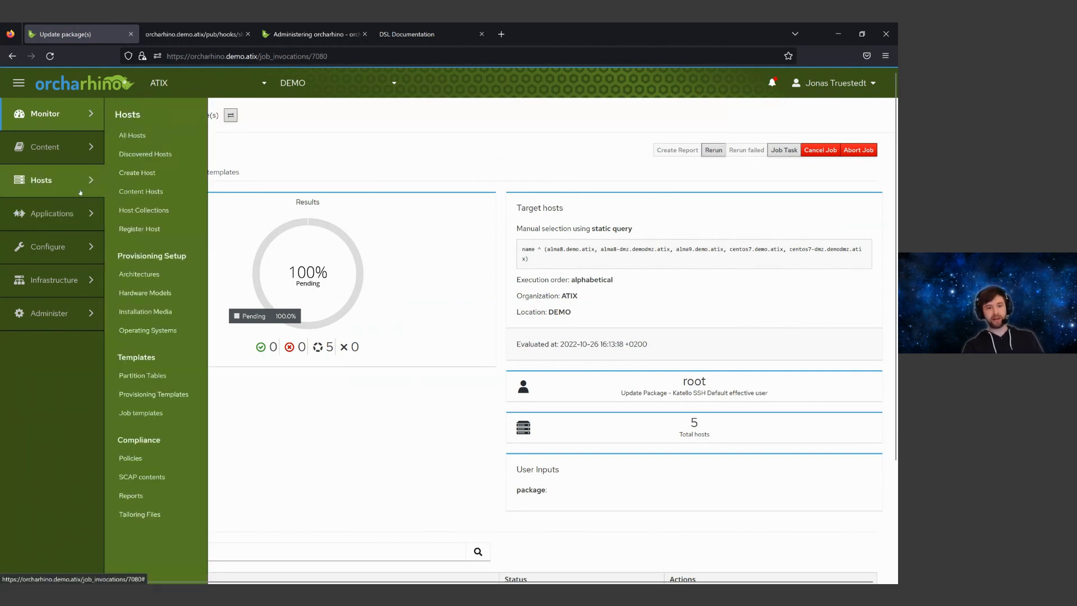
scroll(267, 348, down, 3)
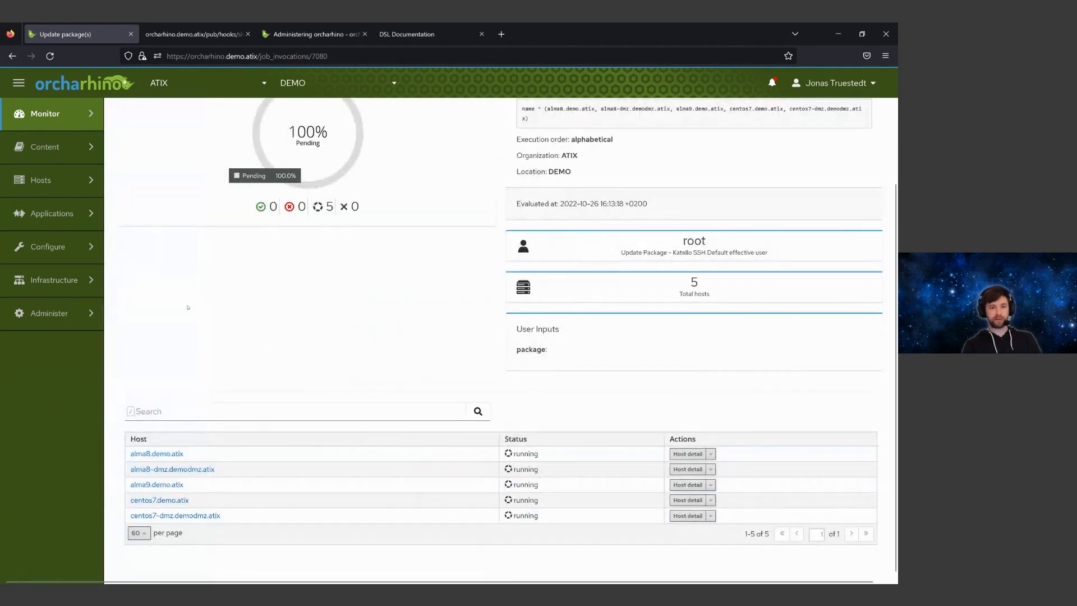
mouse_move(104, 184)
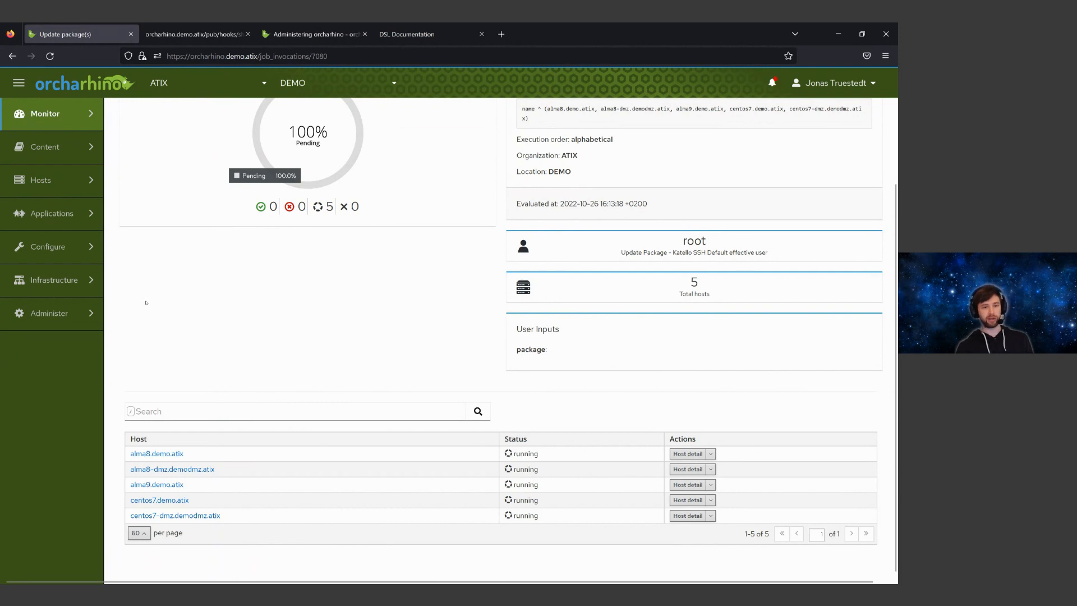
mouse_move(78, 281)
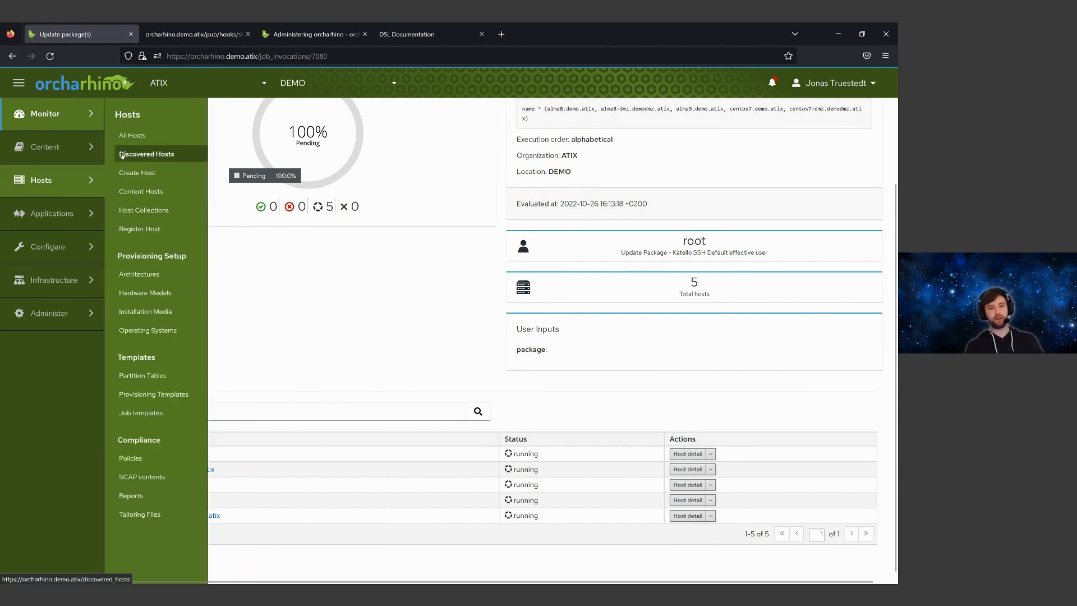
click(130, 136)
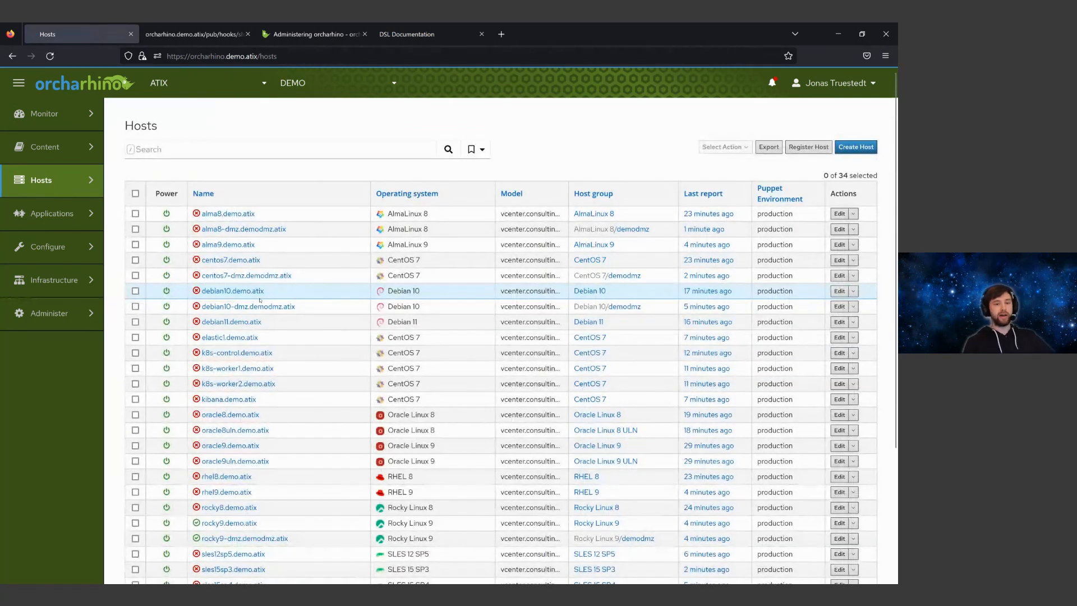
Review the subscribed event, target URL and template of the Demo Successful Promote webhook, and close it without saving.
mouse_move(56, 313)
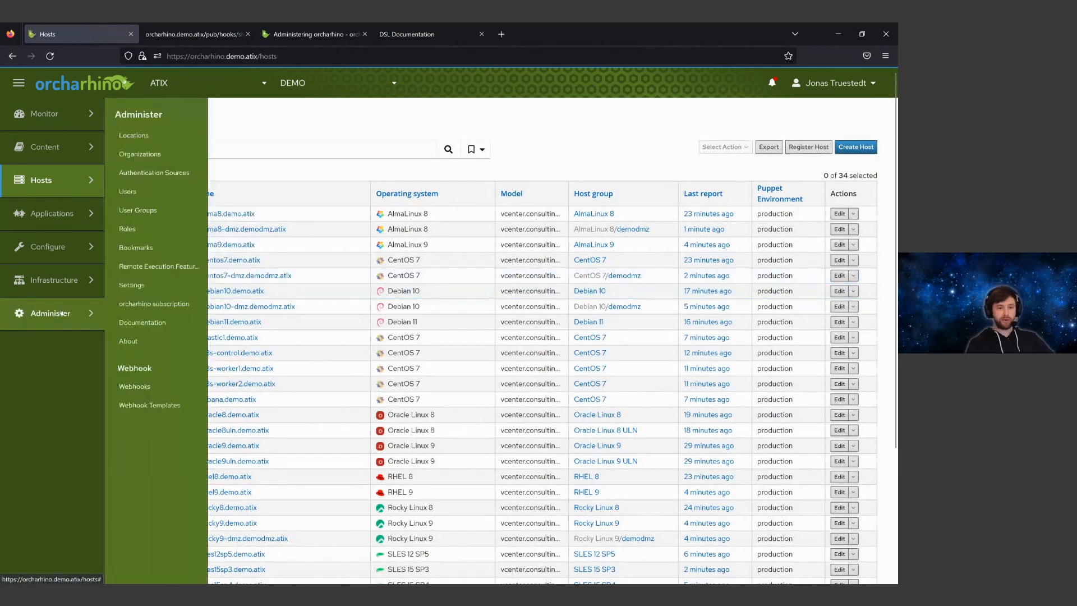
click(135, 386)
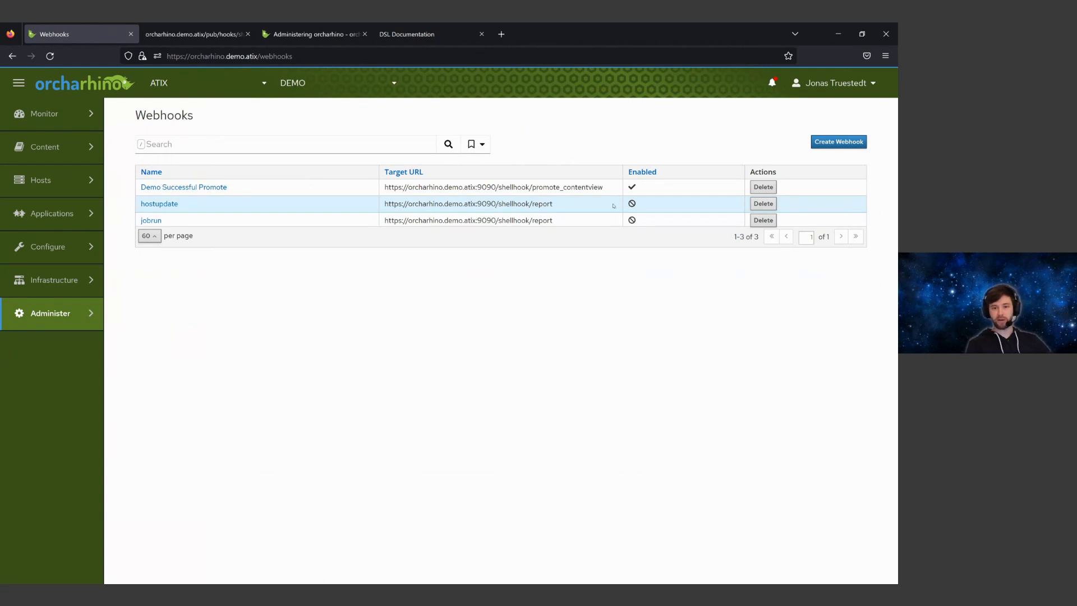
click(198, 188)
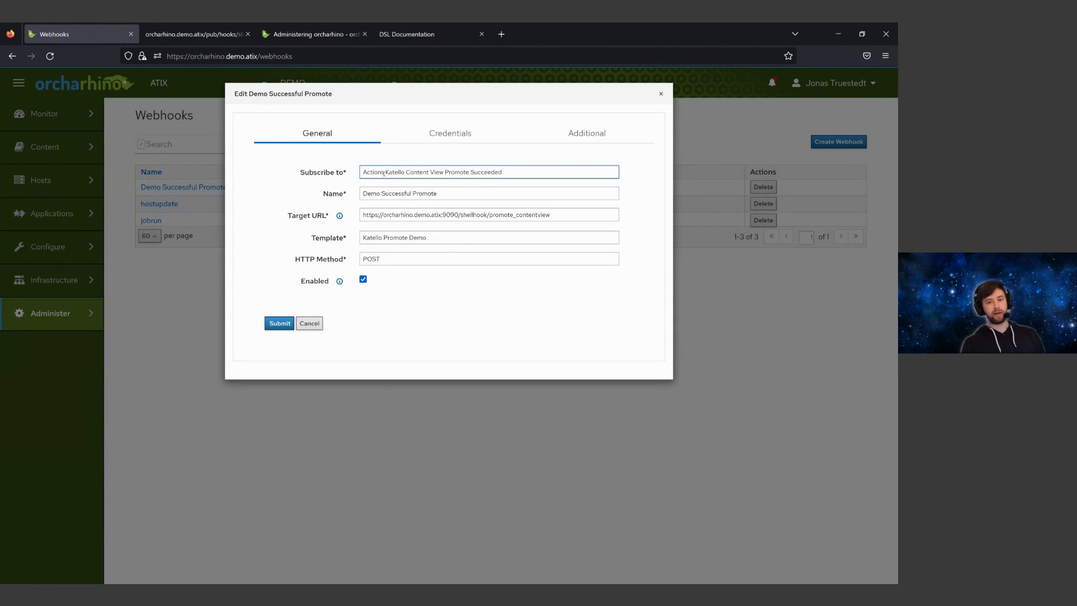
click(378, 216)
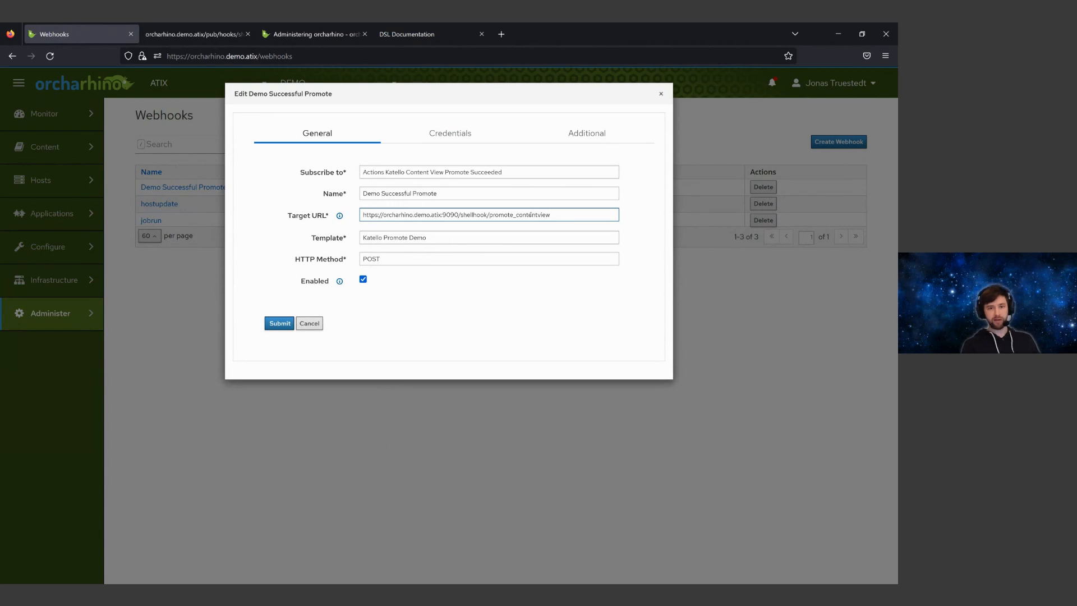
click(400, 238)
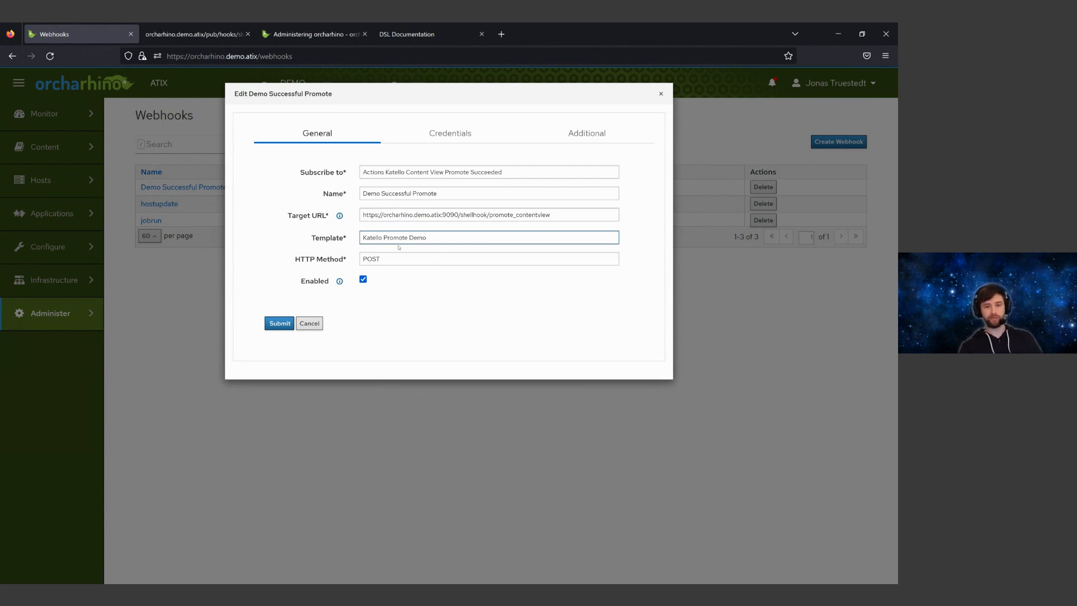
click(353, 304)
click(318, 325)
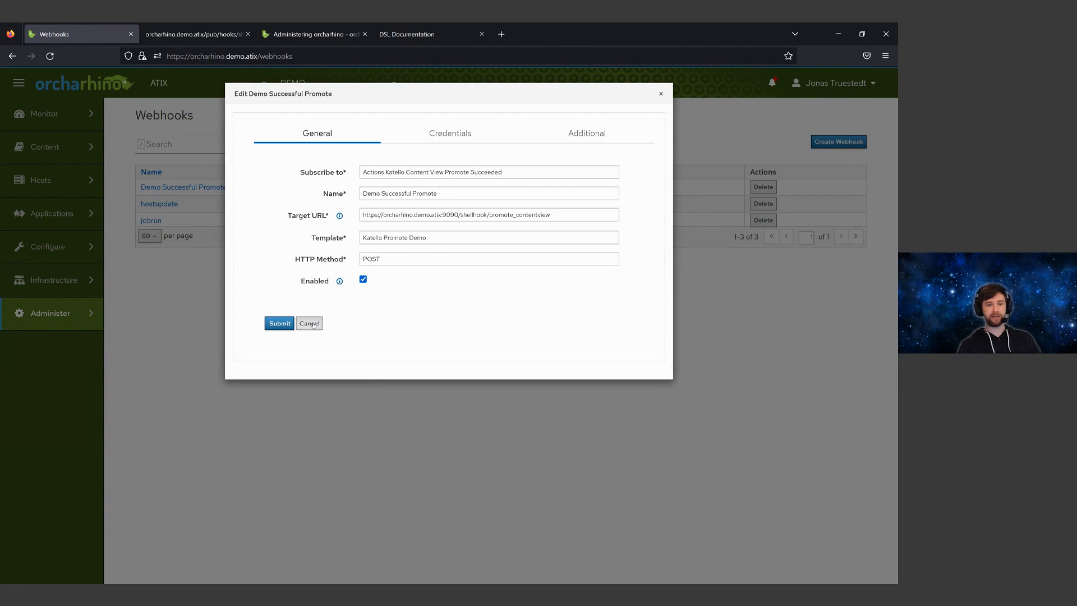
Examine the code of the Katello Promote Demo webhook template and return to the list of webhooks.
mouse_move(71, 319)
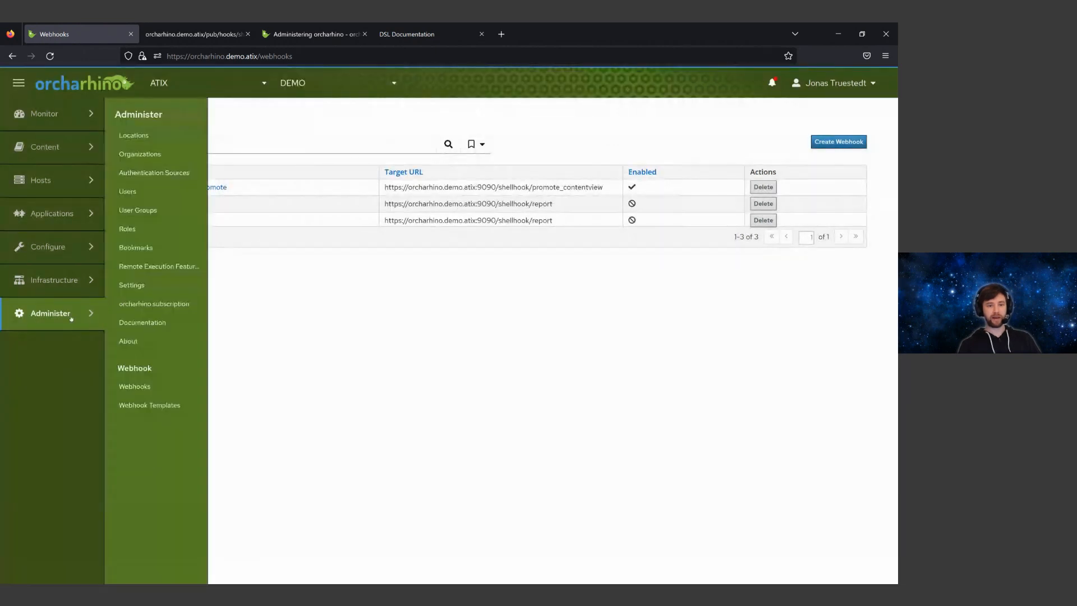
click(151, 406)
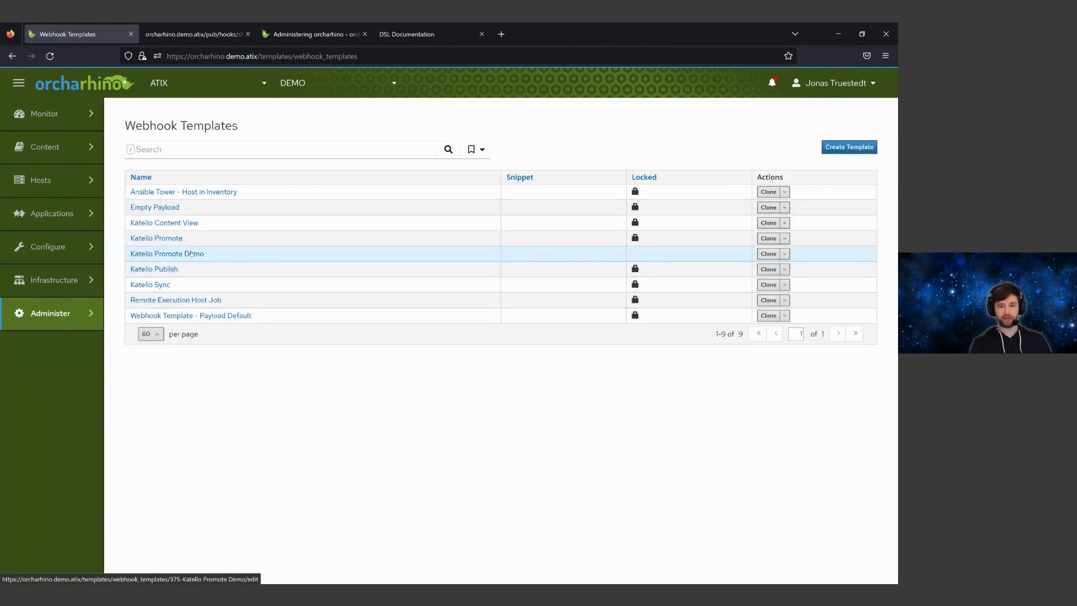
click(191, 254)
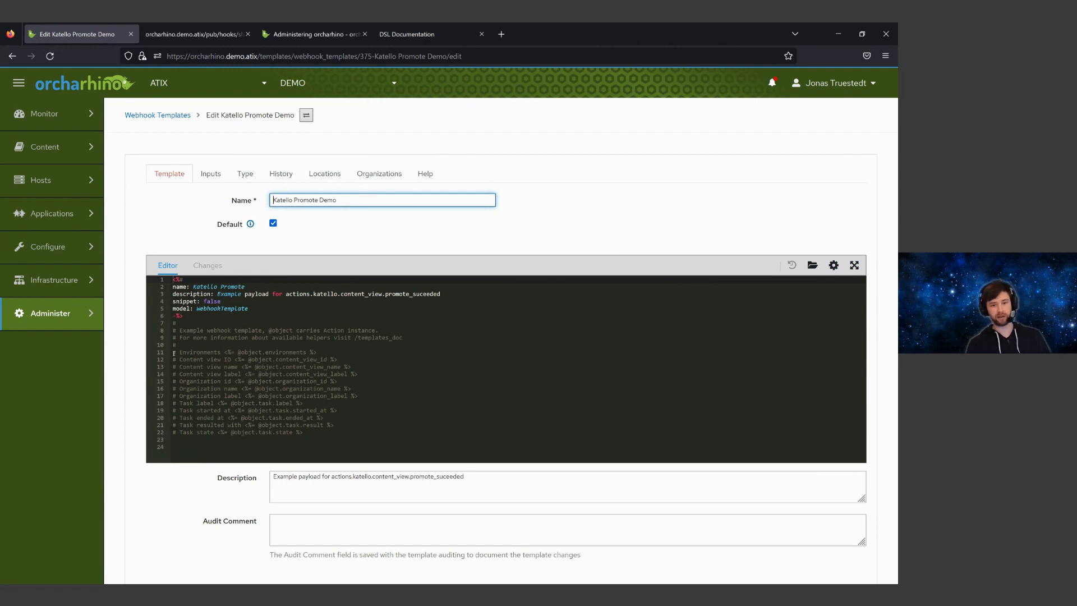
mouse_move(33, 316)
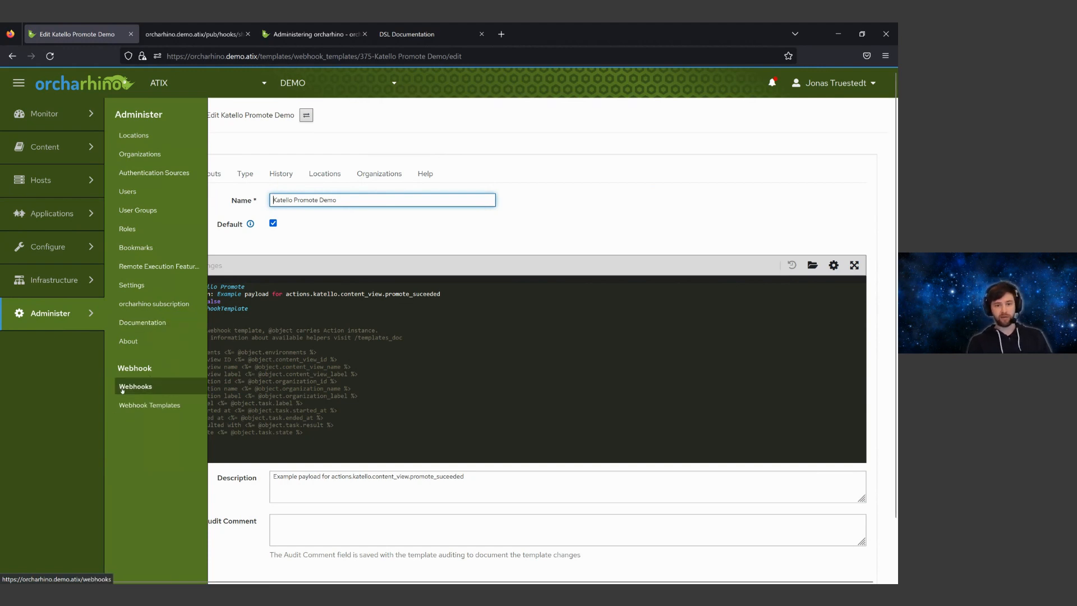
click(149, 387)
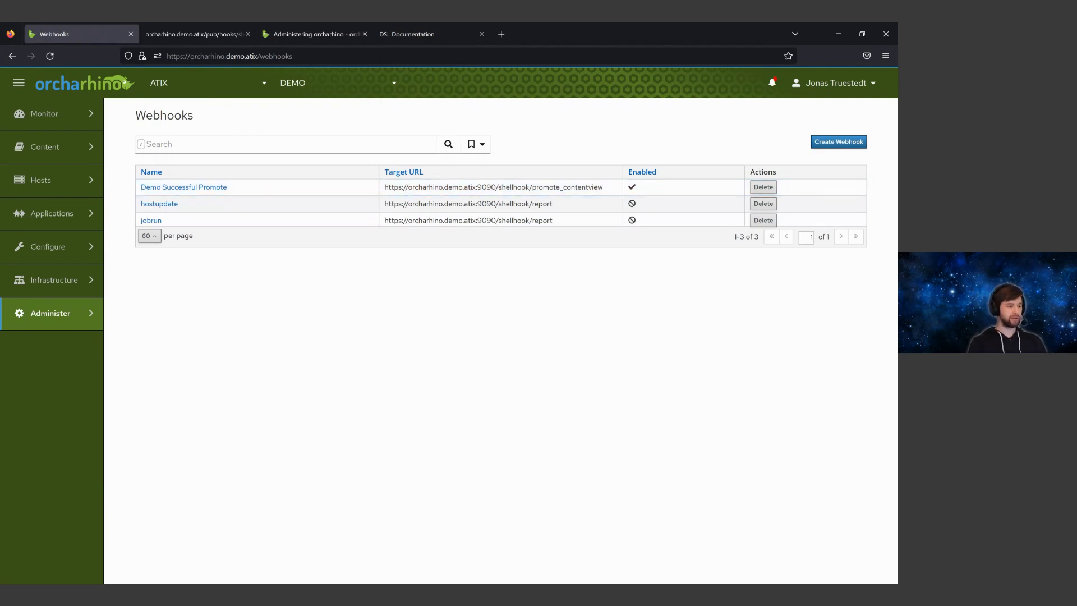
Examine the promote_contentview script in the MobaXterm terminal and its shellhook-promote_contentview output page in the browser, highlighting the task start date.
key(alt+Tab)
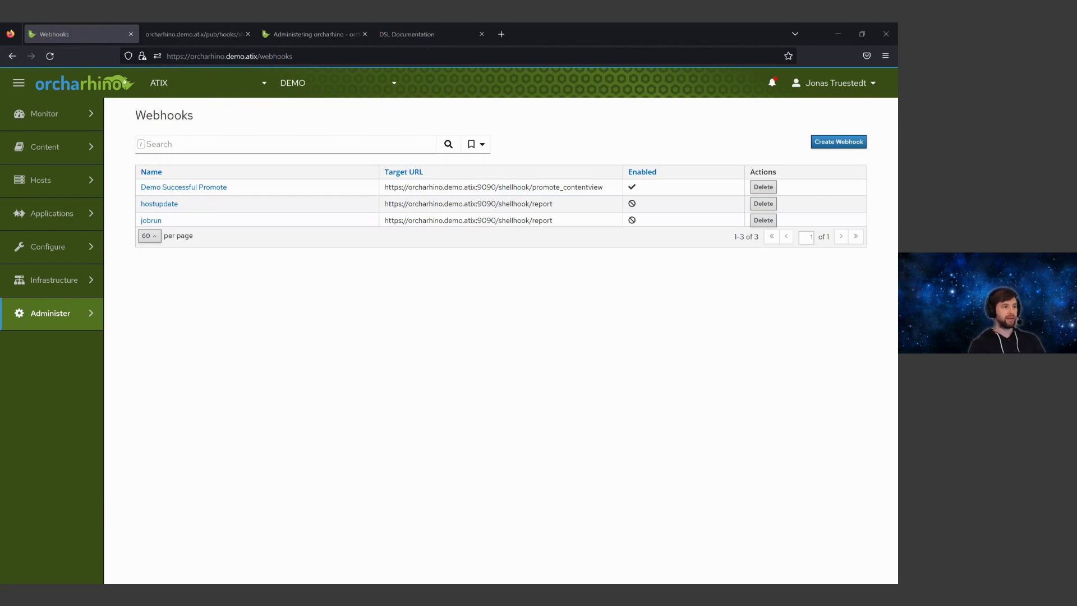
drag(3, 174, 503, 73)
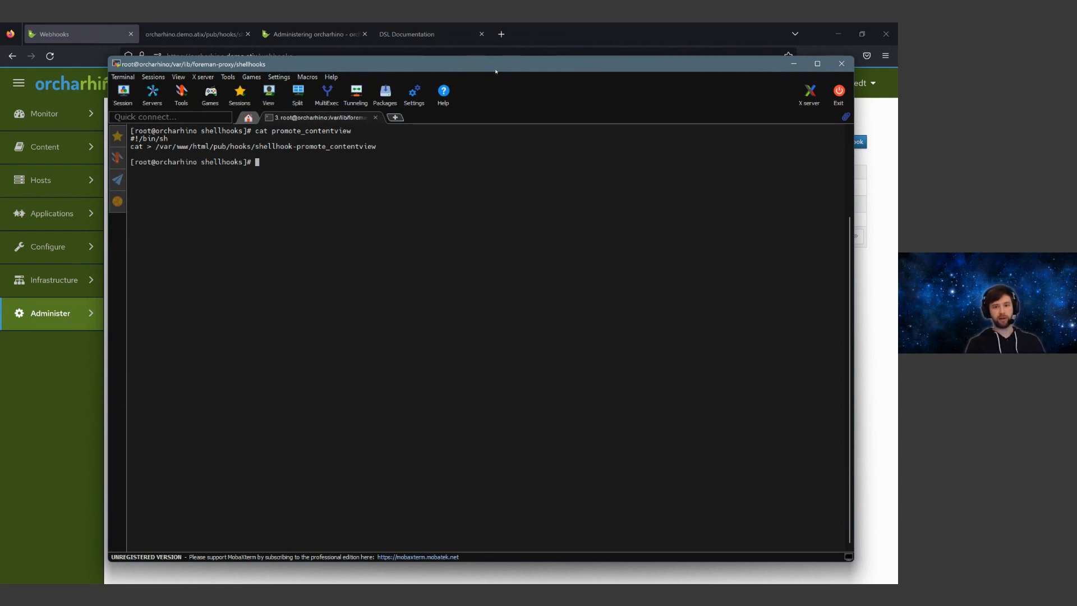
drag(495, 70, 0, 84)
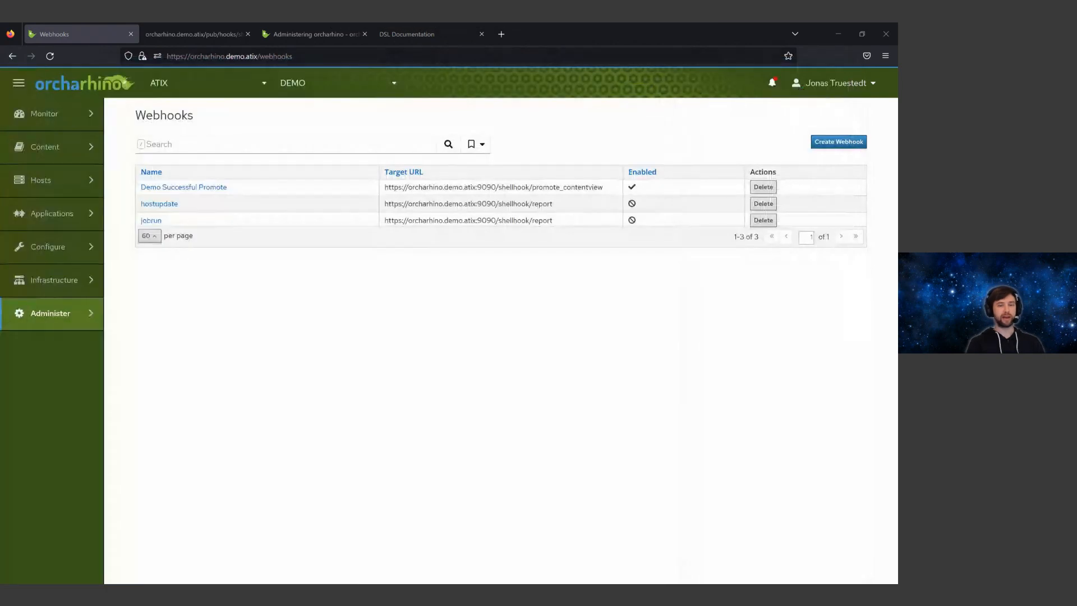
click(199, 35)
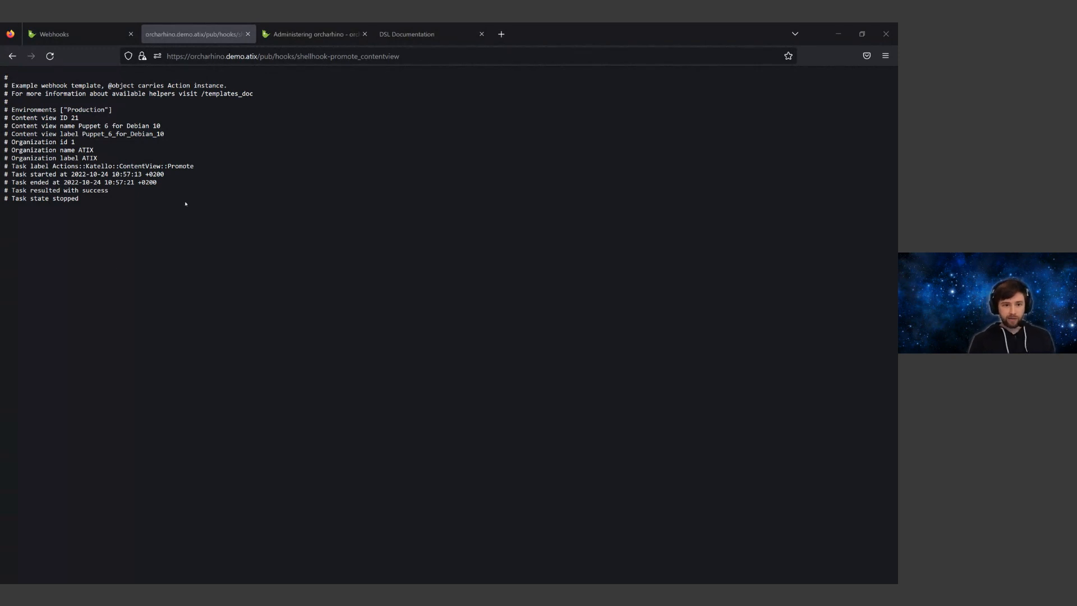
drag(108, 177, 69, 177)
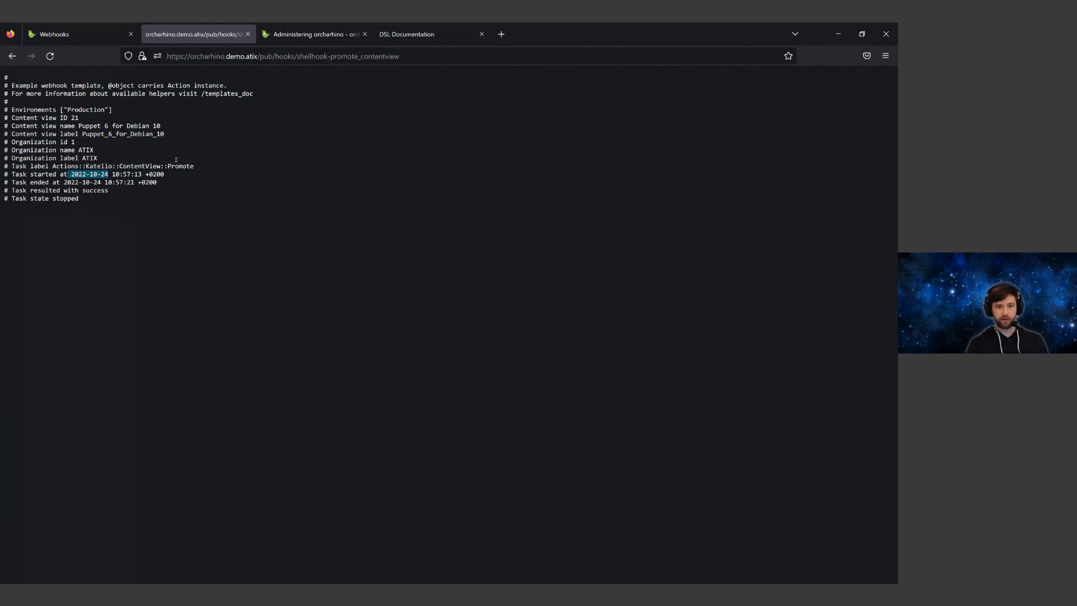
Return to orcharhino and open the published versions of the Debian Client 10 content view.
click(78, 41)
mouse_move(20, 193)
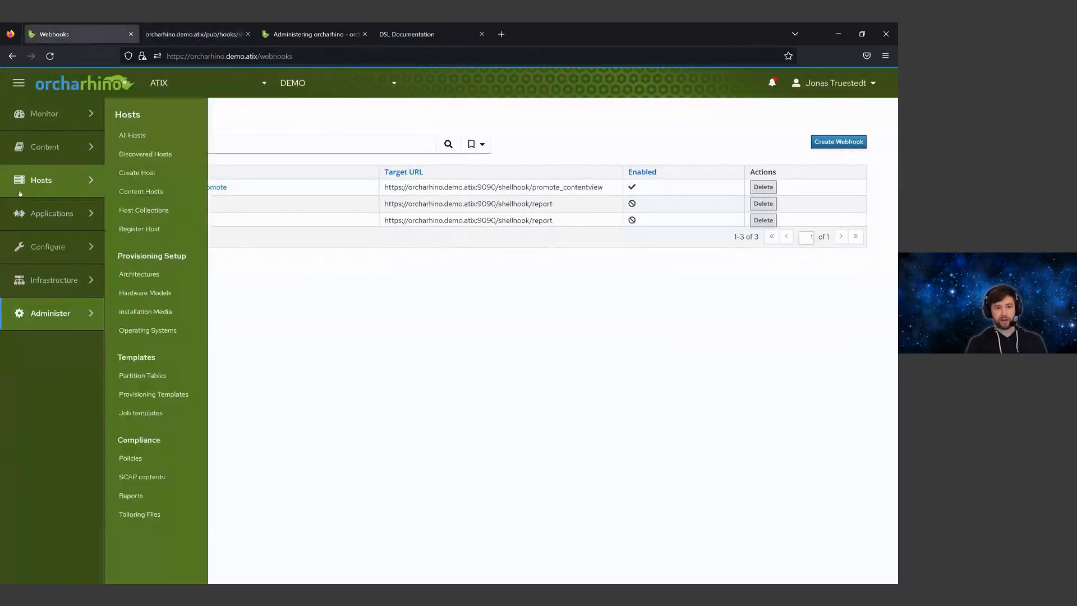
mouse_move(22, 147)
click(167, 317)
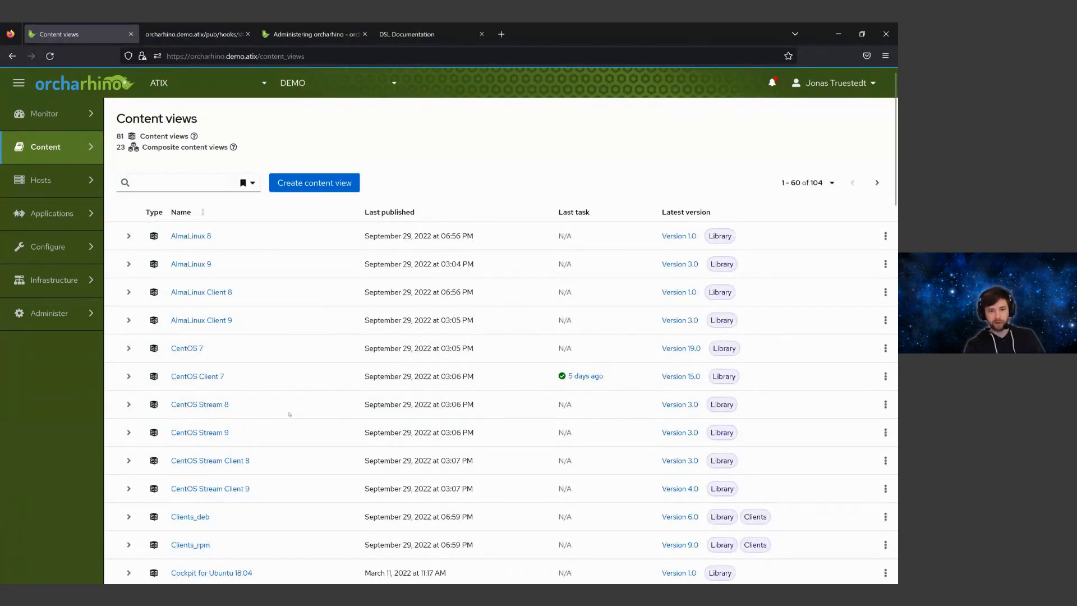
scroll(290, 414, down, 5)
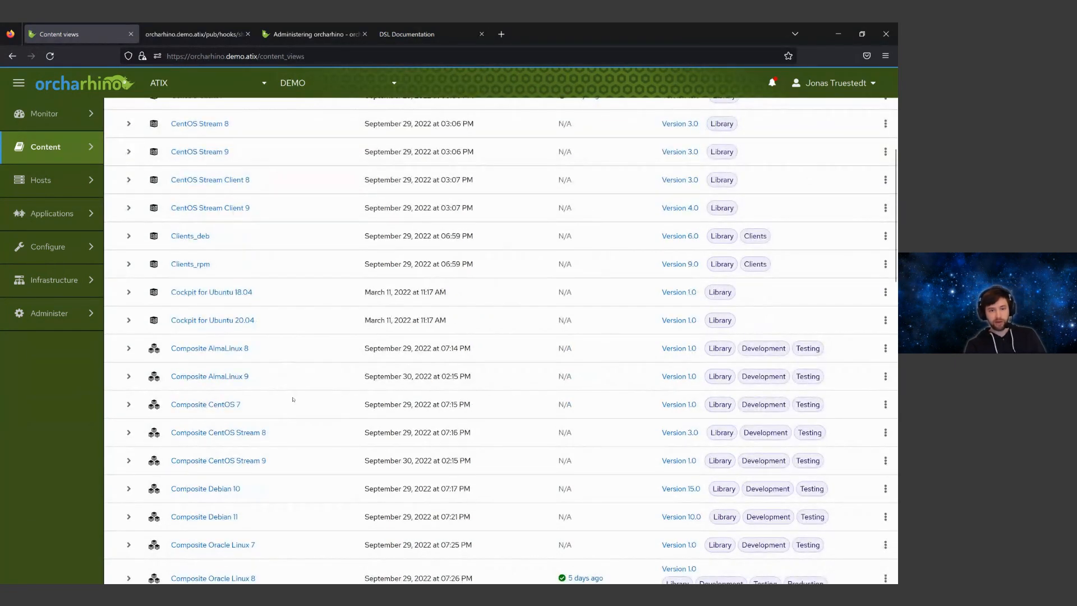
scroll(292, 400, down, 5)
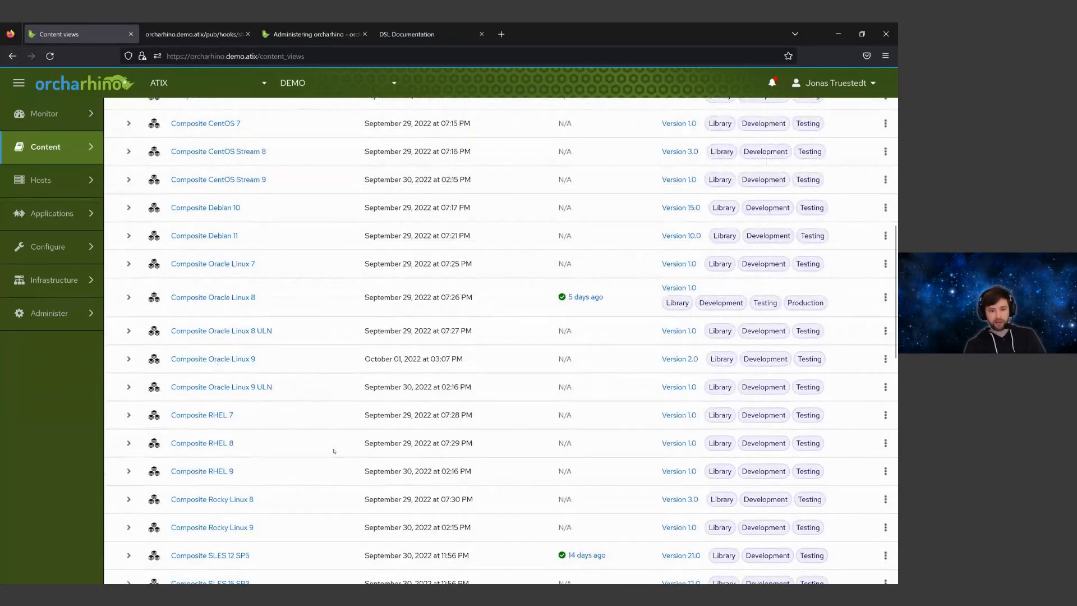
scroll(333, 451, down, 2)
scroll(330, 451, down, 5)
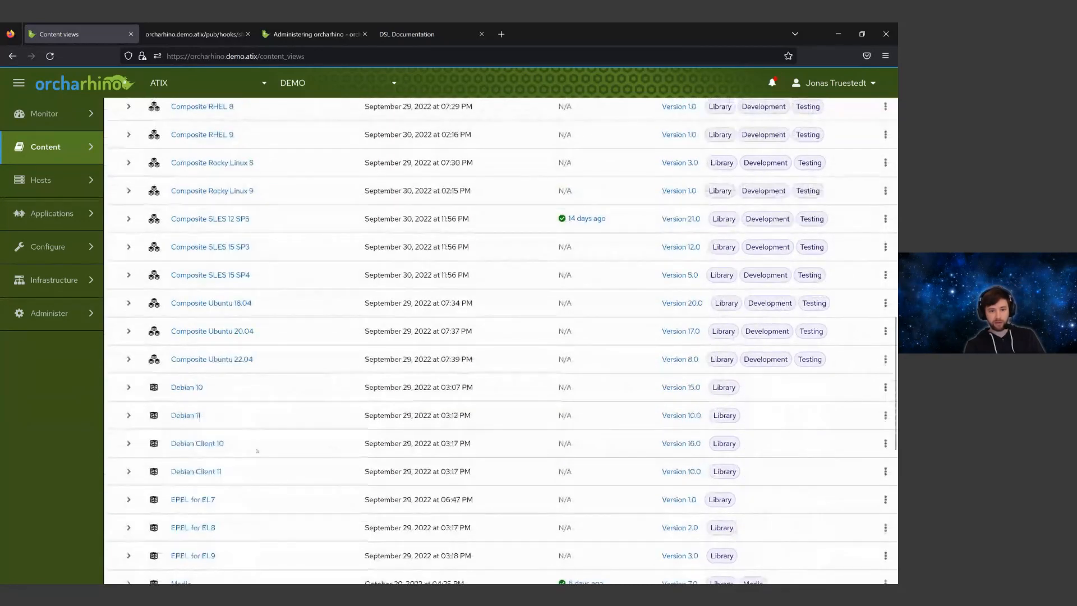
click(193, 440)
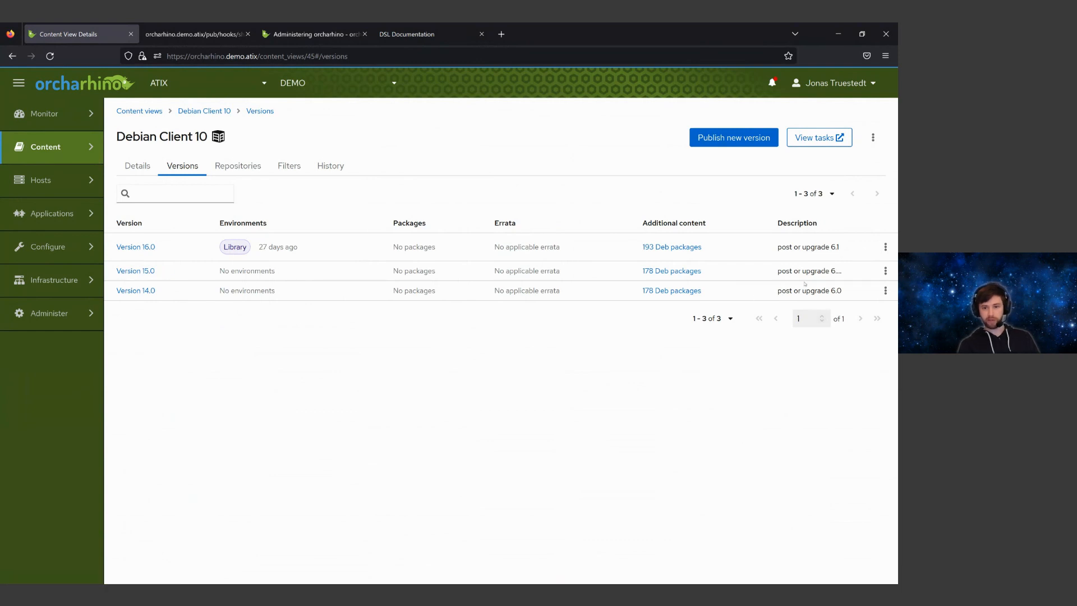
Promote version 15.0 of the Debian Client 10 content view to the Testing lifecycle environment.
click(881, 274)
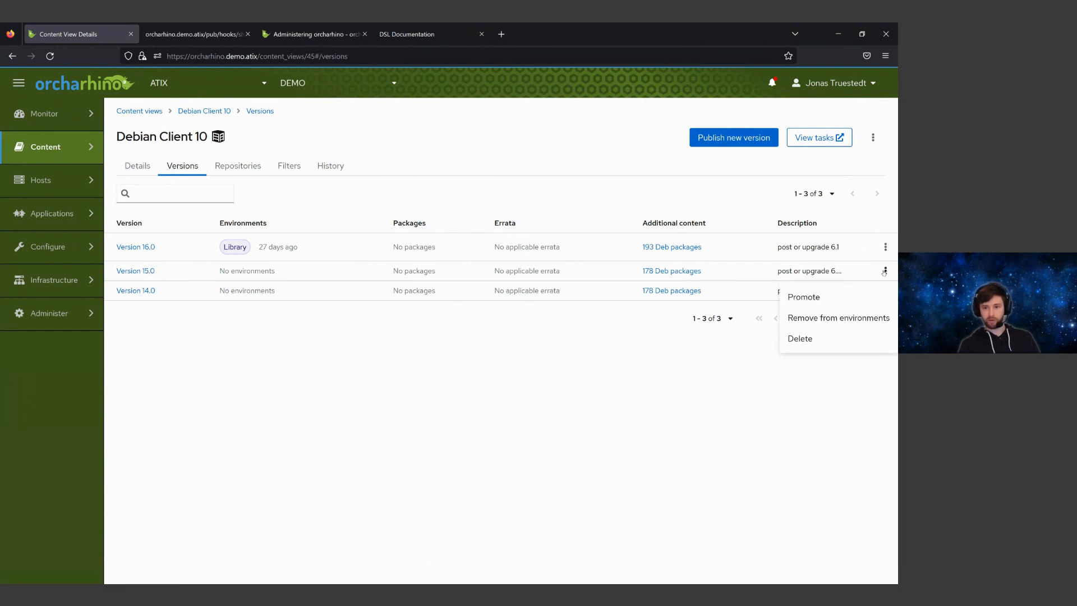
click(802, 295)
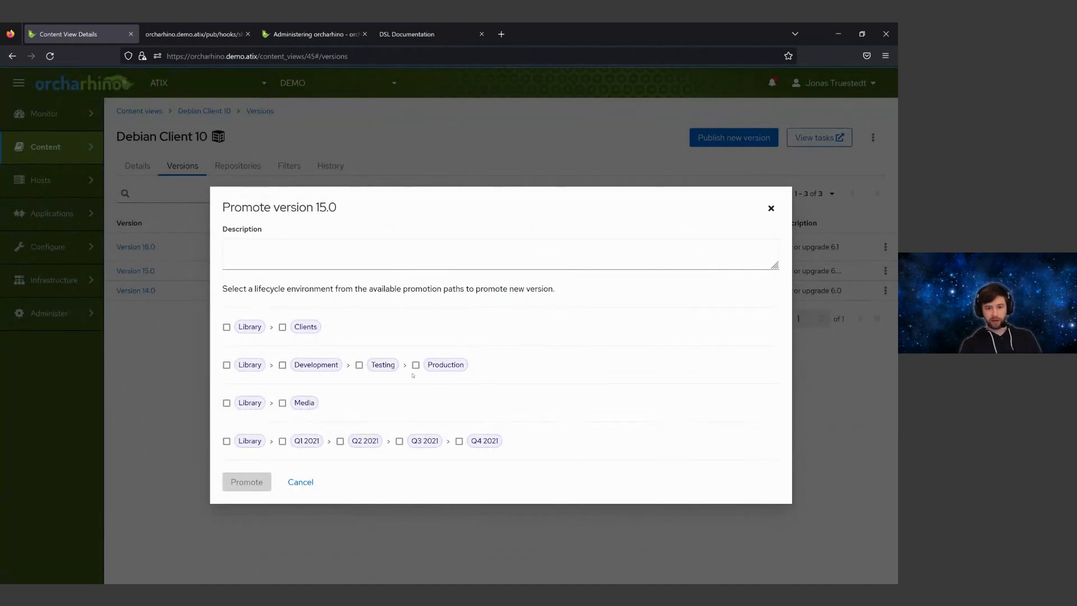
click(359, 365)
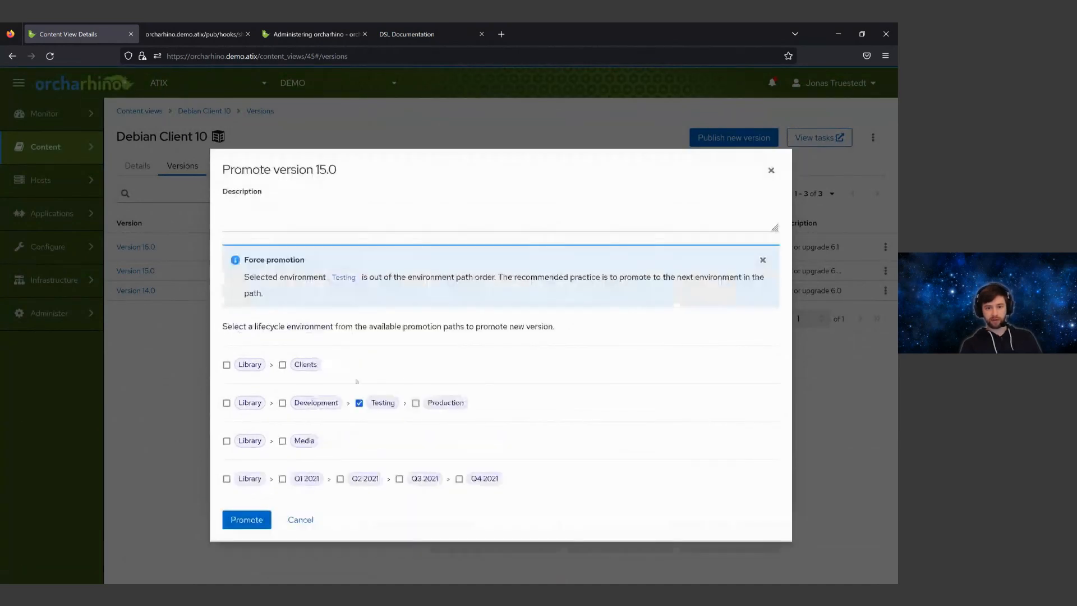
click(245, 520)
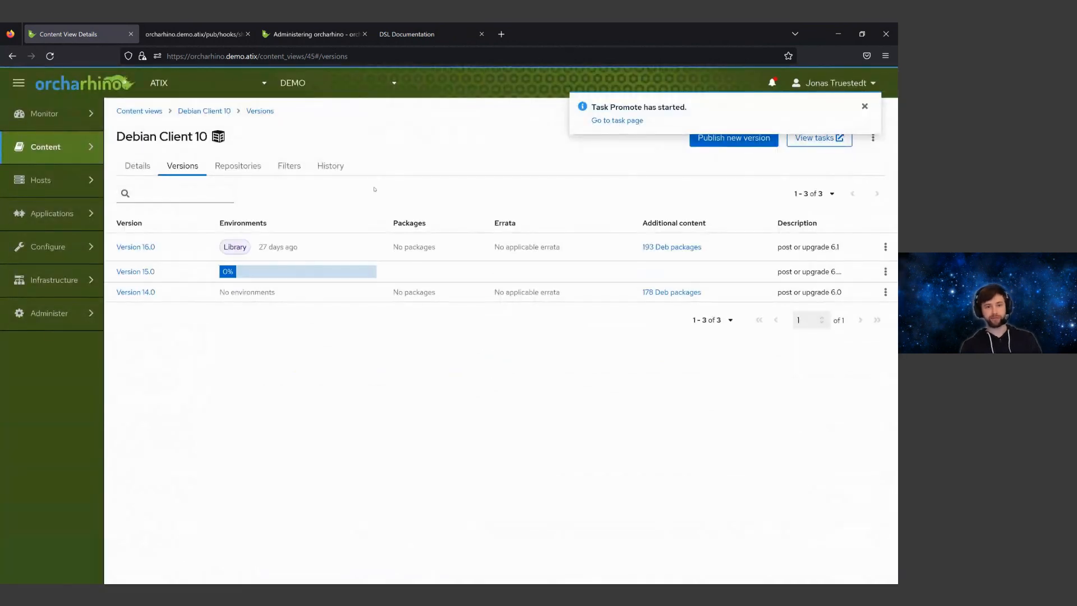
Highlight the content view name in the existing shellhook-promote_contentview output and check the promotion progress of version 15.0.
click(203, 40)
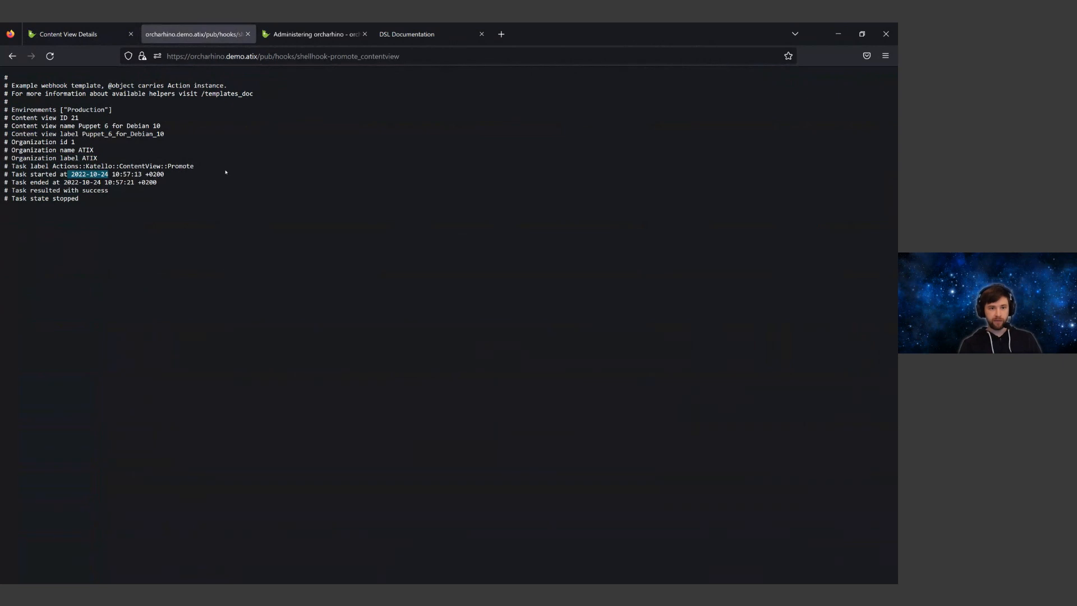
drag(79, 128, 166, 129)
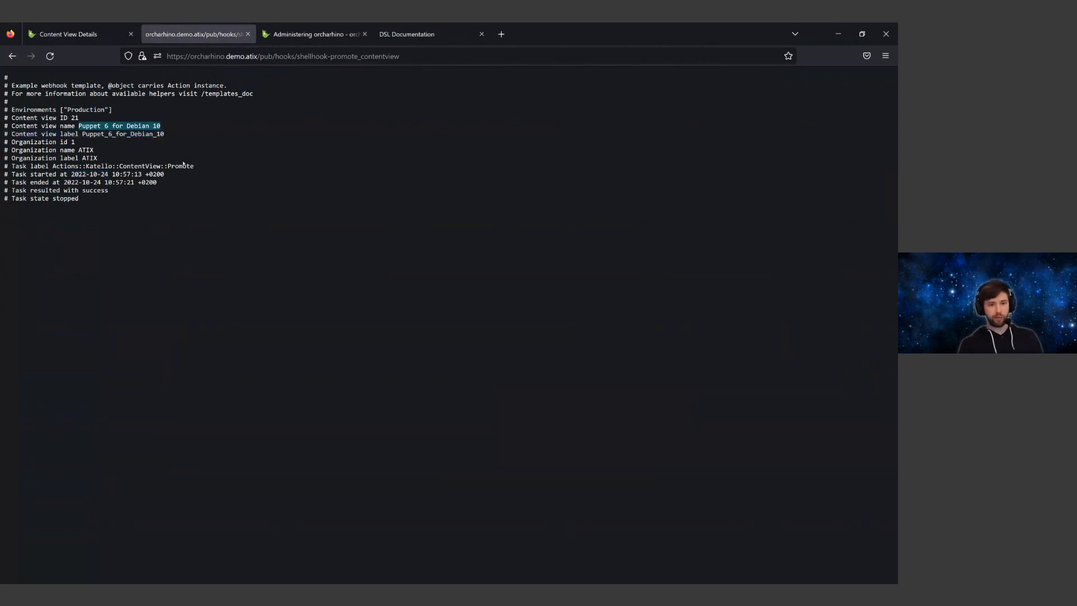
click(76, 36)
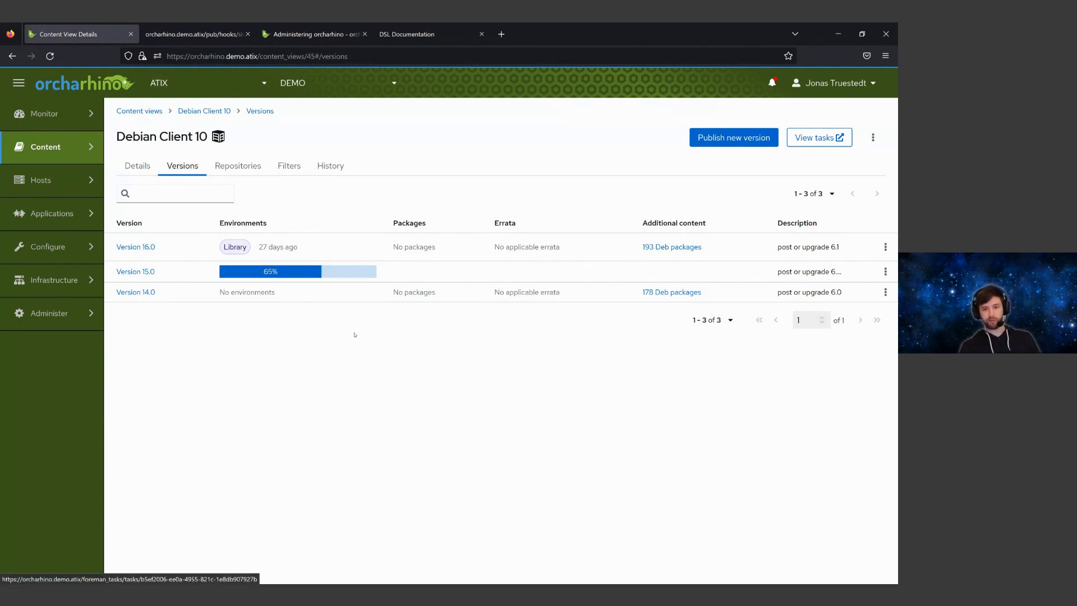
Reload the shellhook-promote_contentview output and highlight its content view name, environment and task result.
click(184, 43)
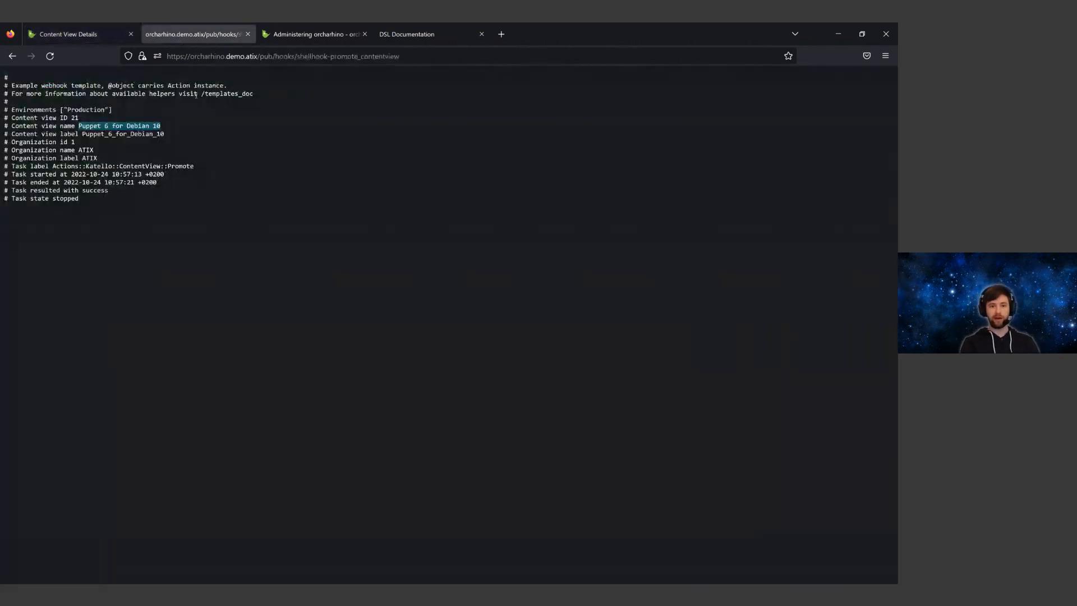
key(F5)
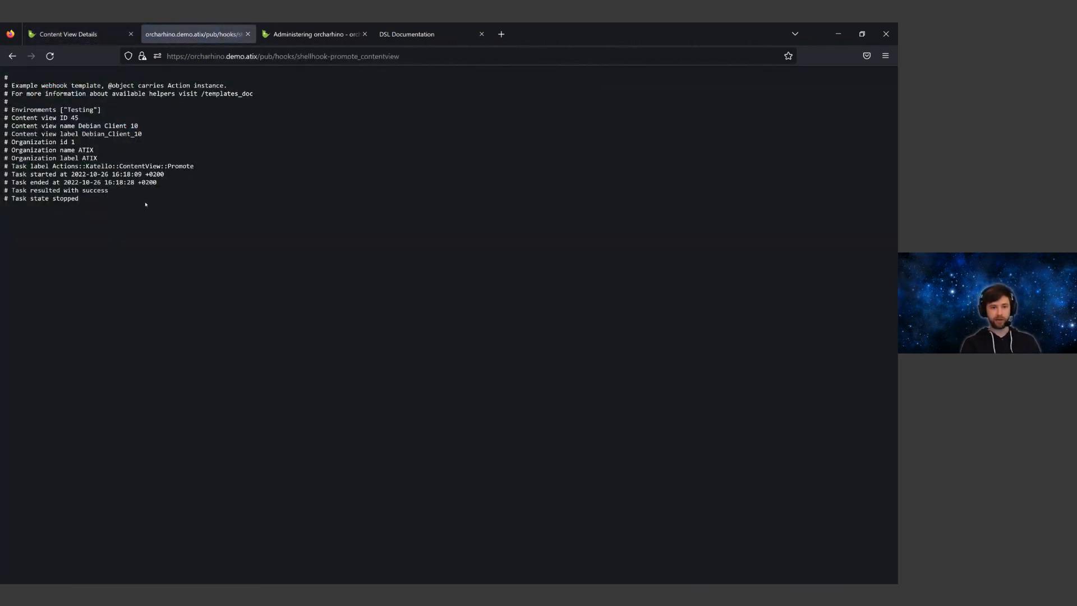
drag(79, 130, 142, 131)
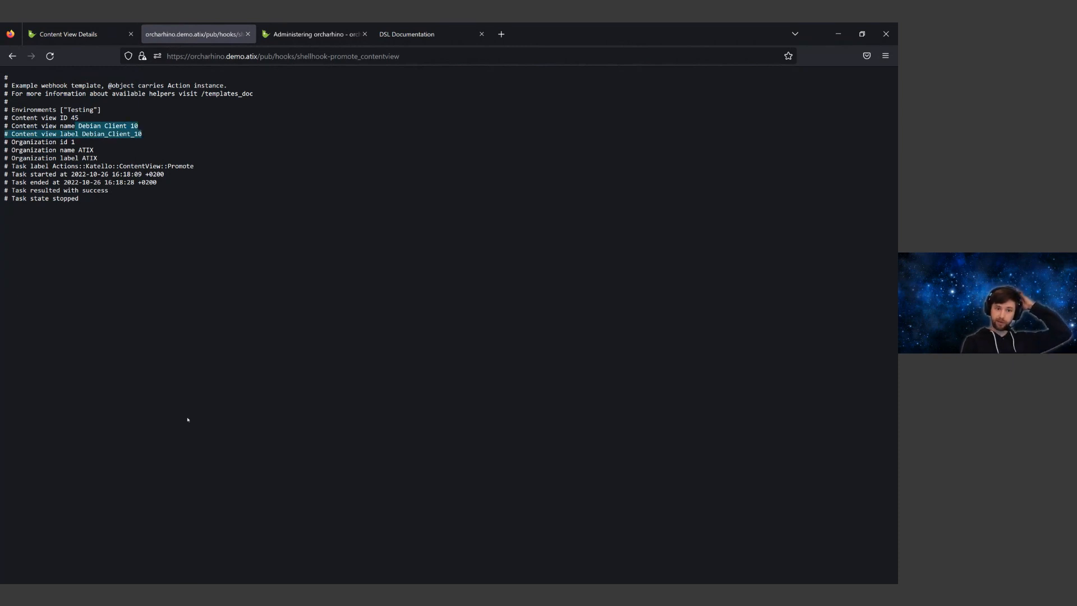
double_click(91, 110)
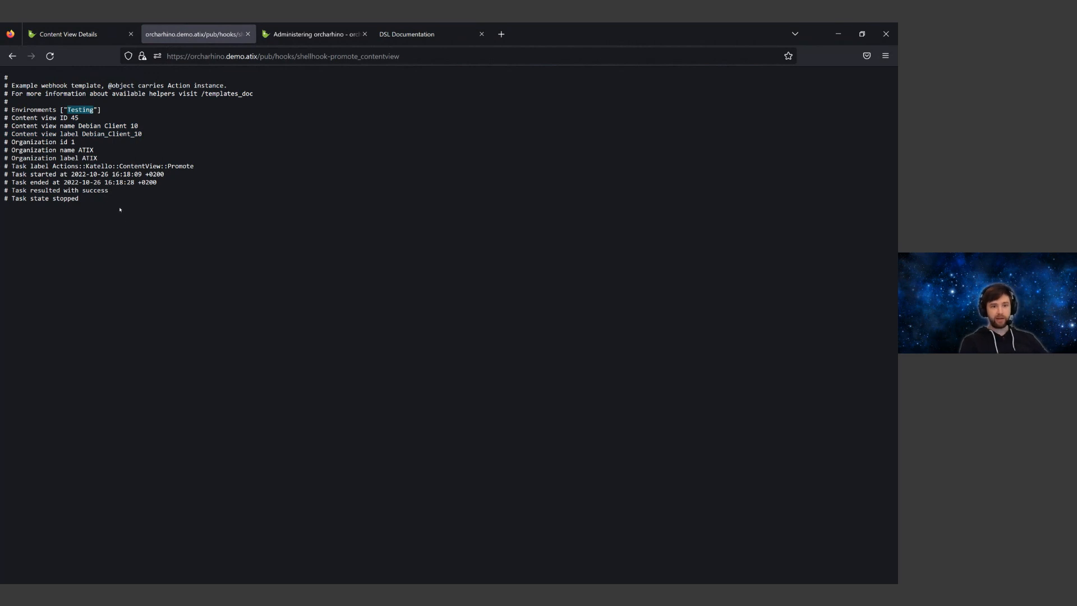
drag(85, 190, 90, 192)
double_click(98, 190)
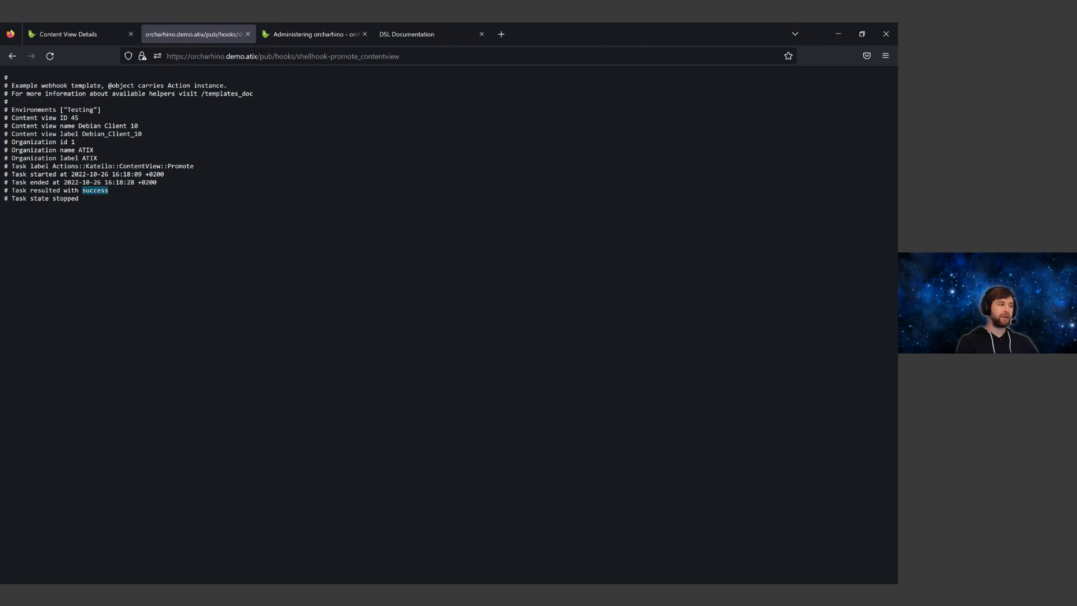
key(alt+Tab)
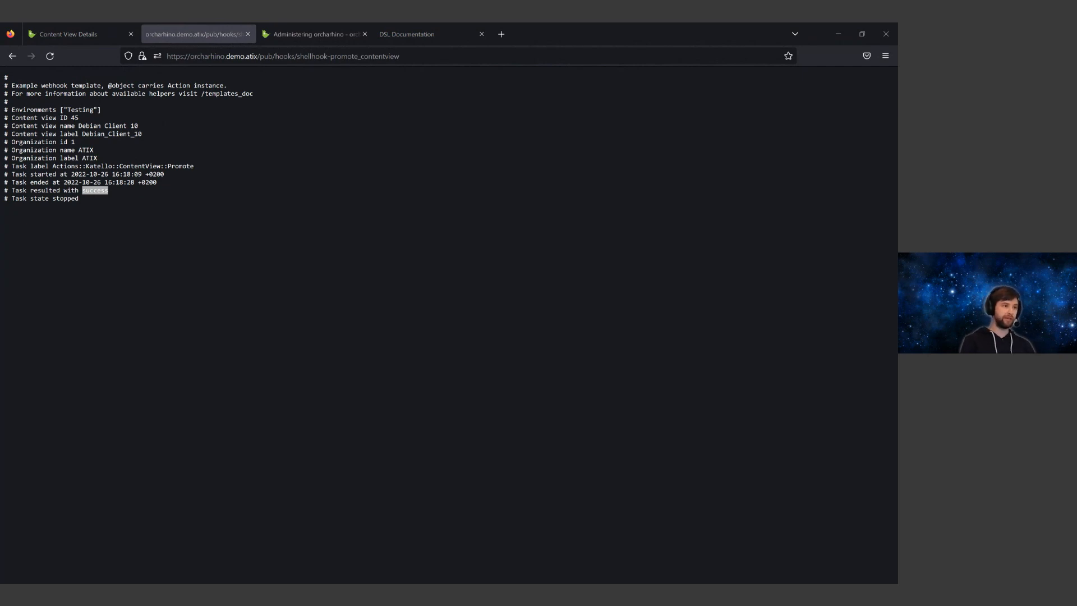
Look through the Available Webhook Events table in the orcharhino documentation and highlight the payload of the Domain Created/Updated/Destroyed event.
click(300, 33)
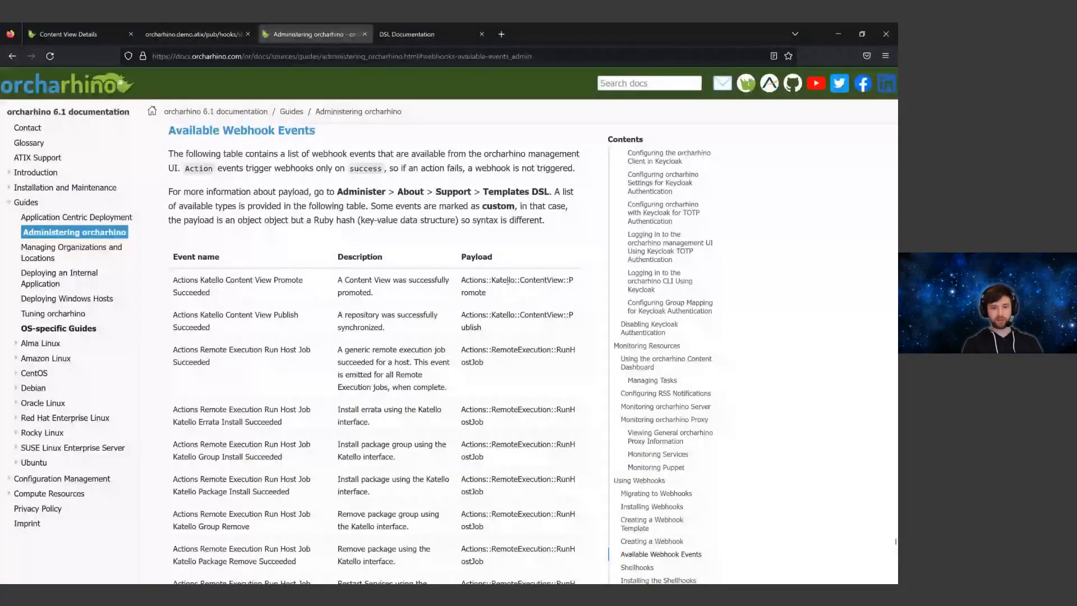
scroll(273, 281, down, 3)
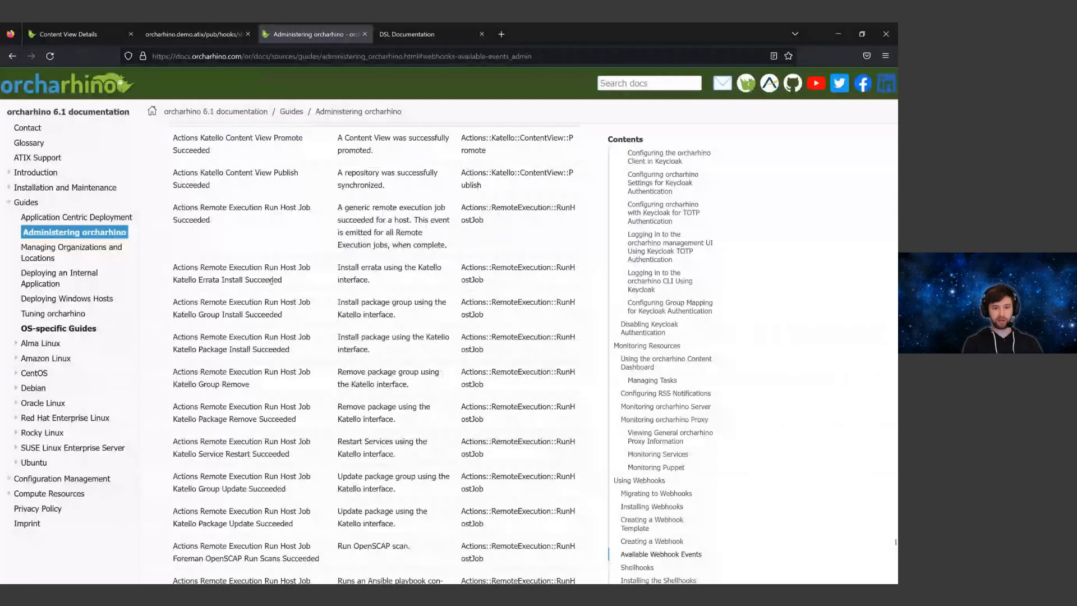
scroll(272, 275, down, 5)
scroll(273, 266, down, 4)
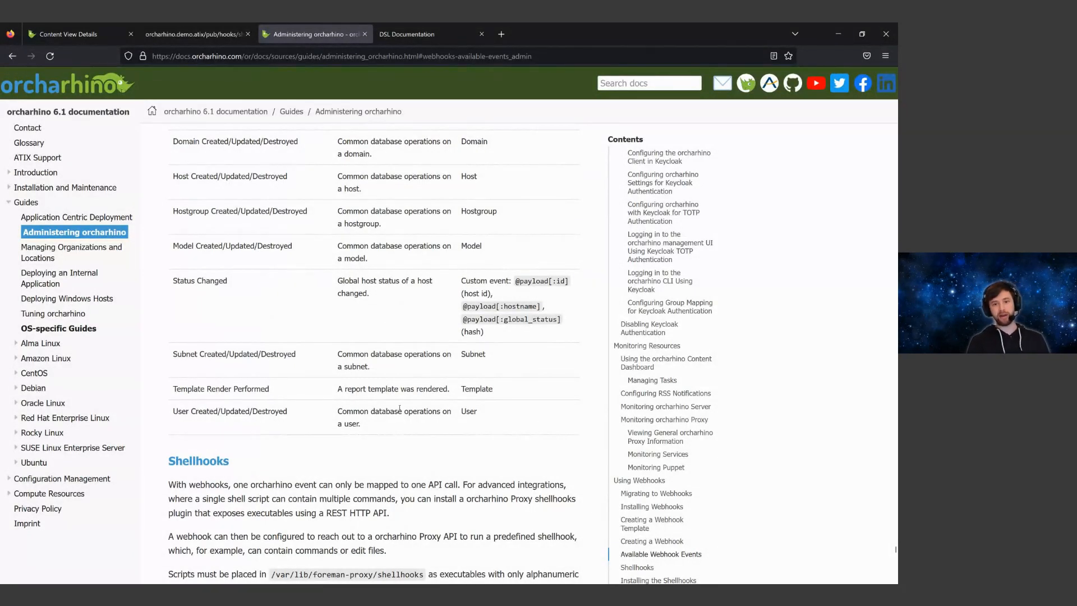
scroll(400, 408, up, 7)
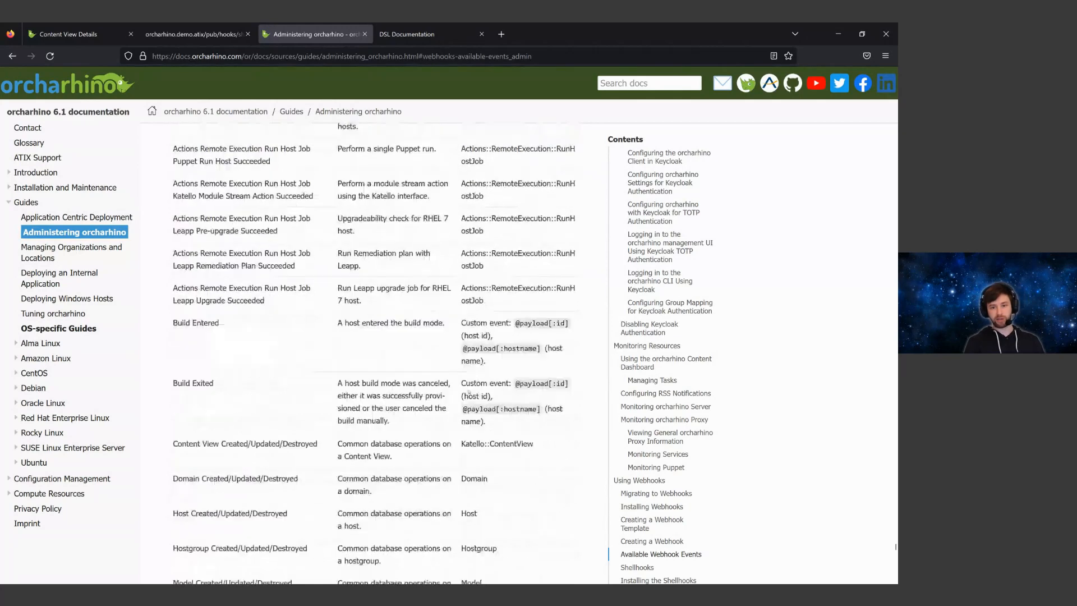
scroll(469, 394, down, 3)
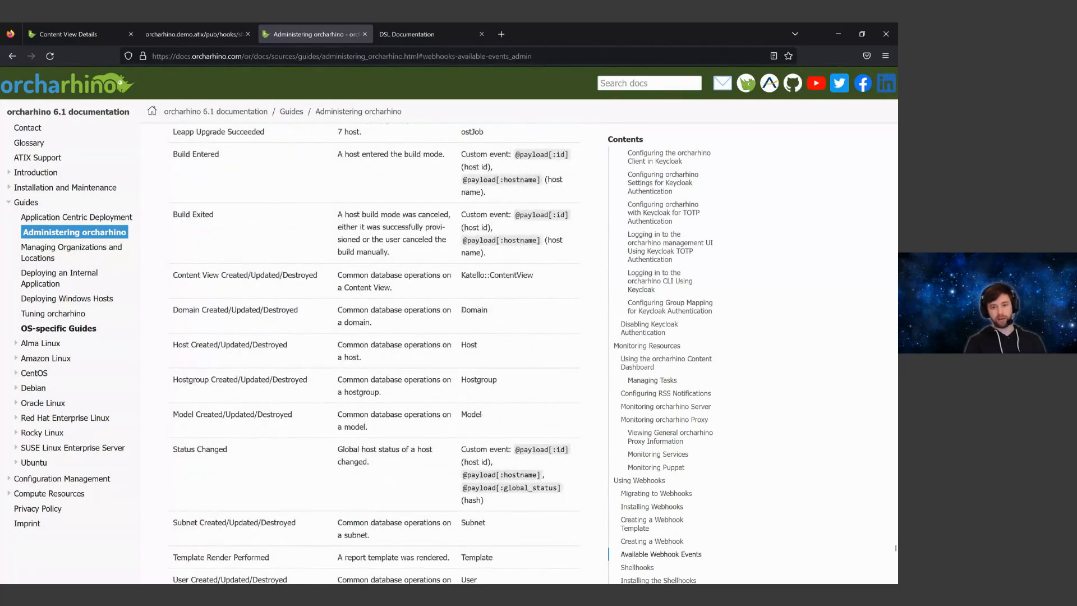
drag(504, 313, 461, 310)
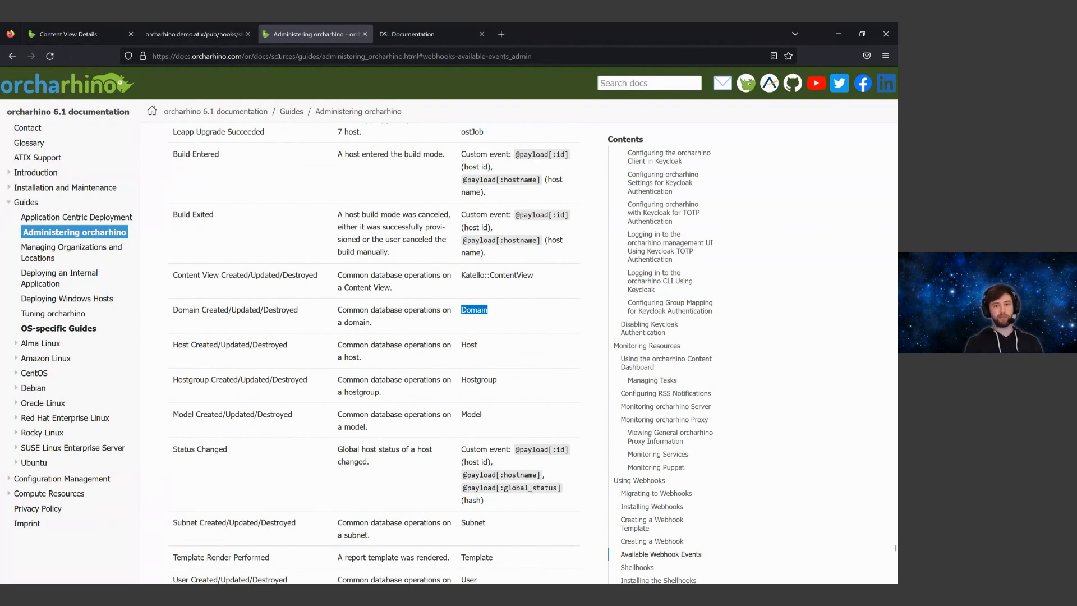
Open the Katello Promote Demo webhook template in orcharhino and highlight its task start and task result lines.
click(79, 34)
mouse_move(56, 313)
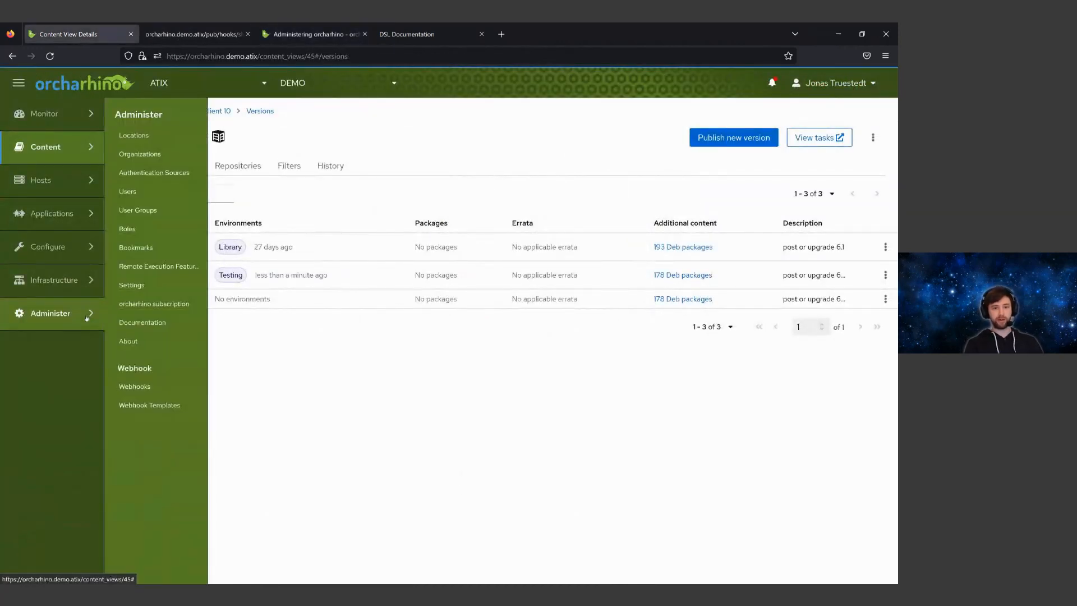
click(153, 406)
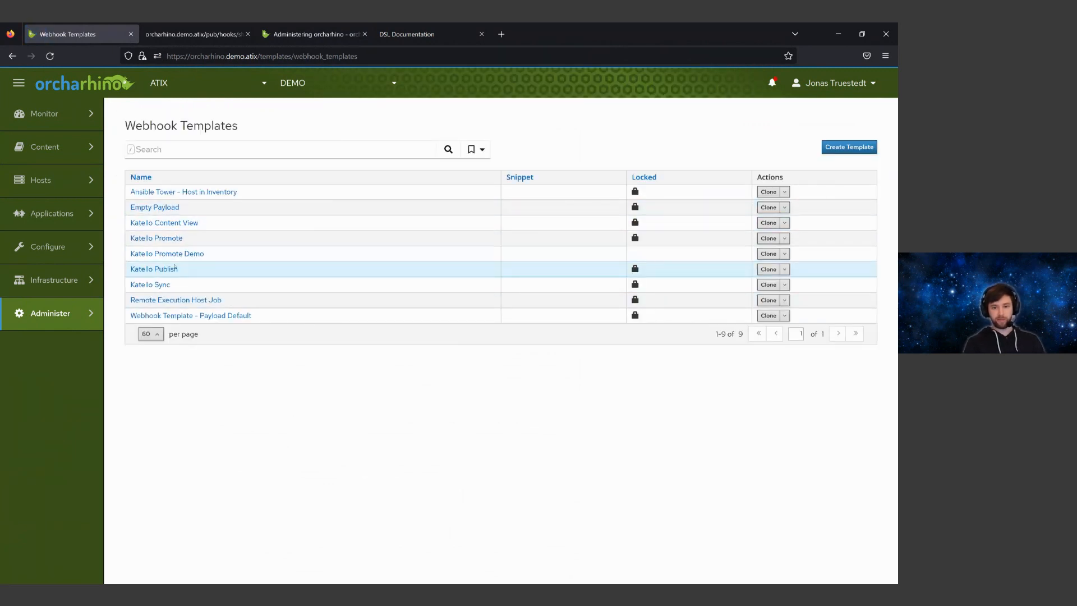
click(168, 254)
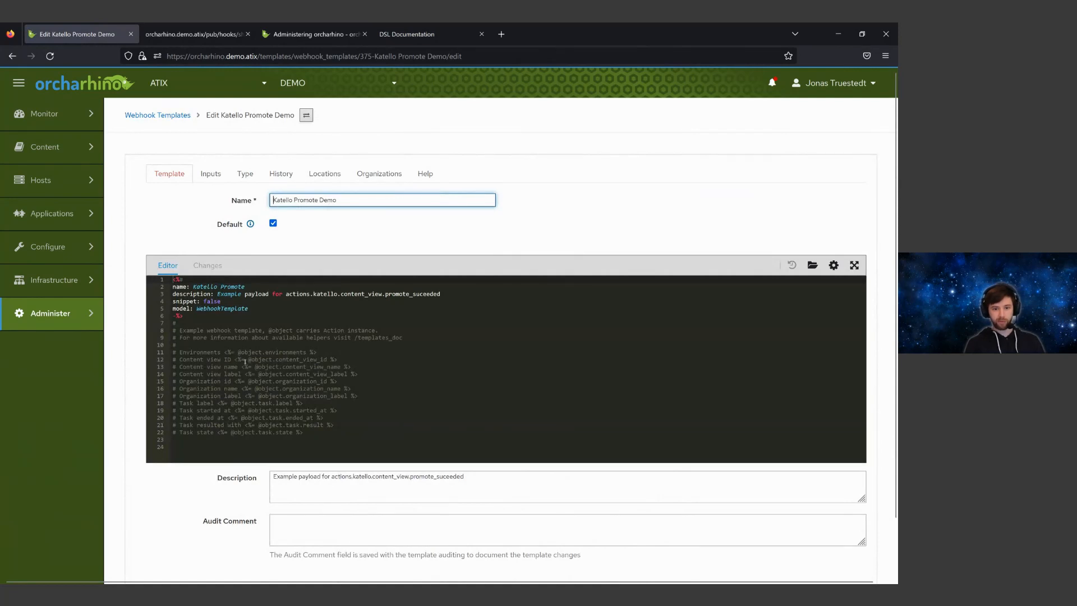
click(351, 413)
shift+click(214, 411)
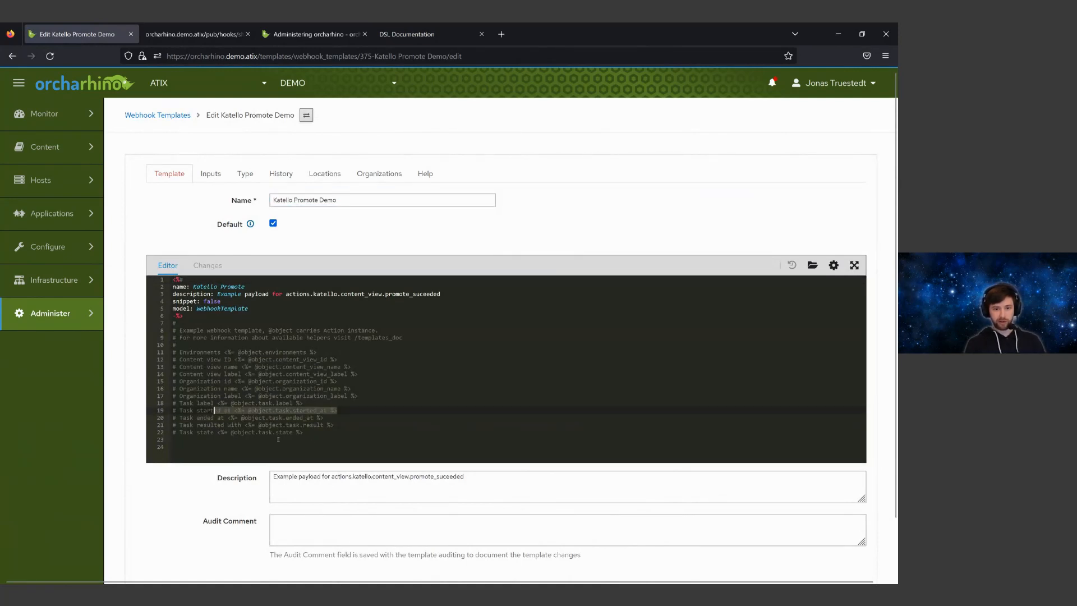
drag(348, 428, 246, 427)
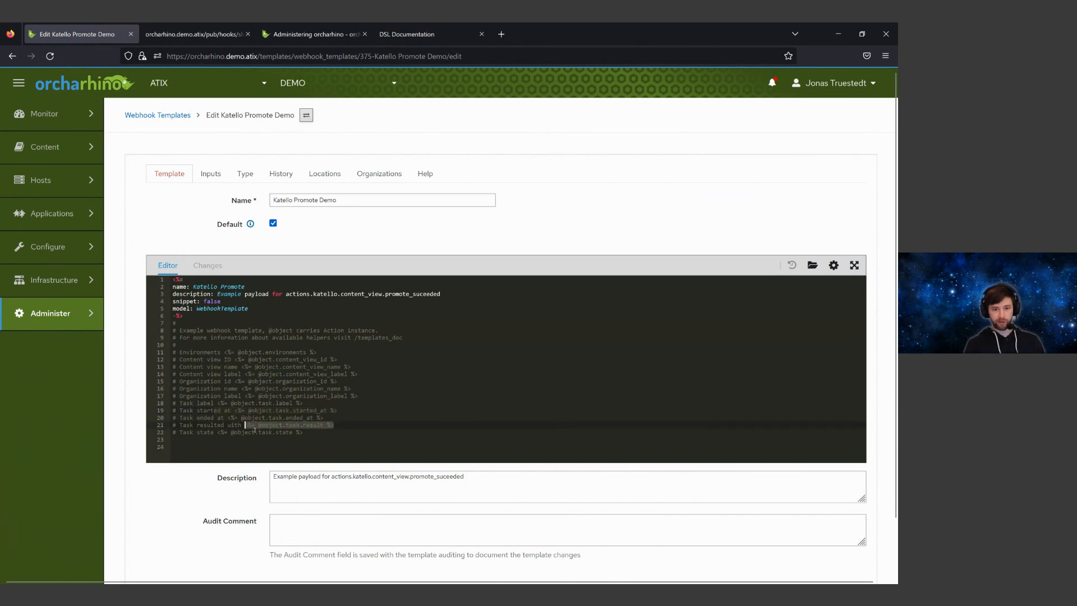
click(271, 425)
click(323, 484)
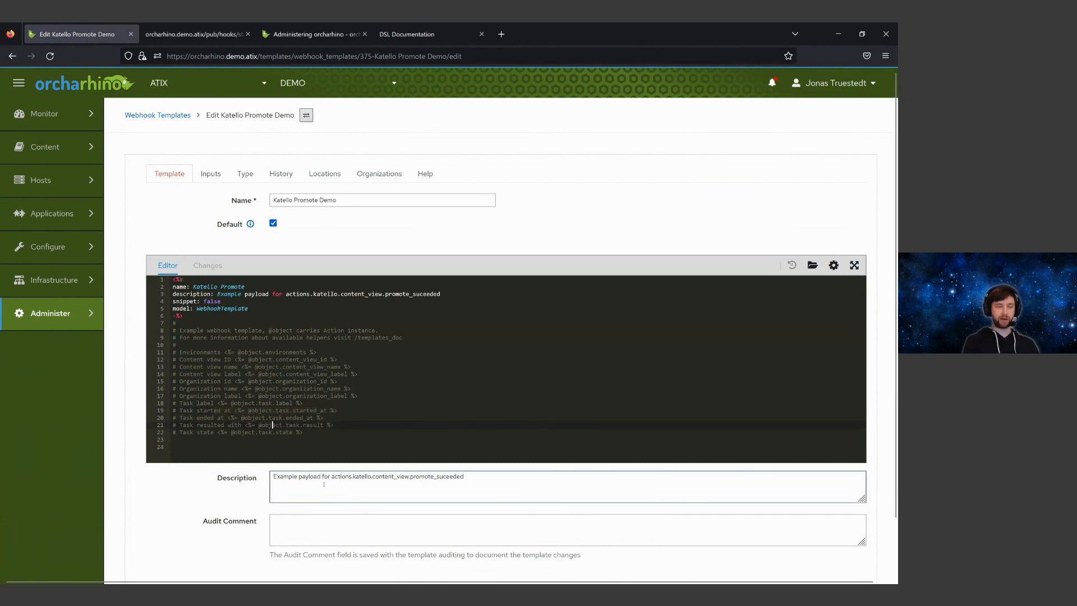
Review the webhook events documentation and the DSL documentation of webhook classes, and return to the shellhook output page.
click(275, 34)
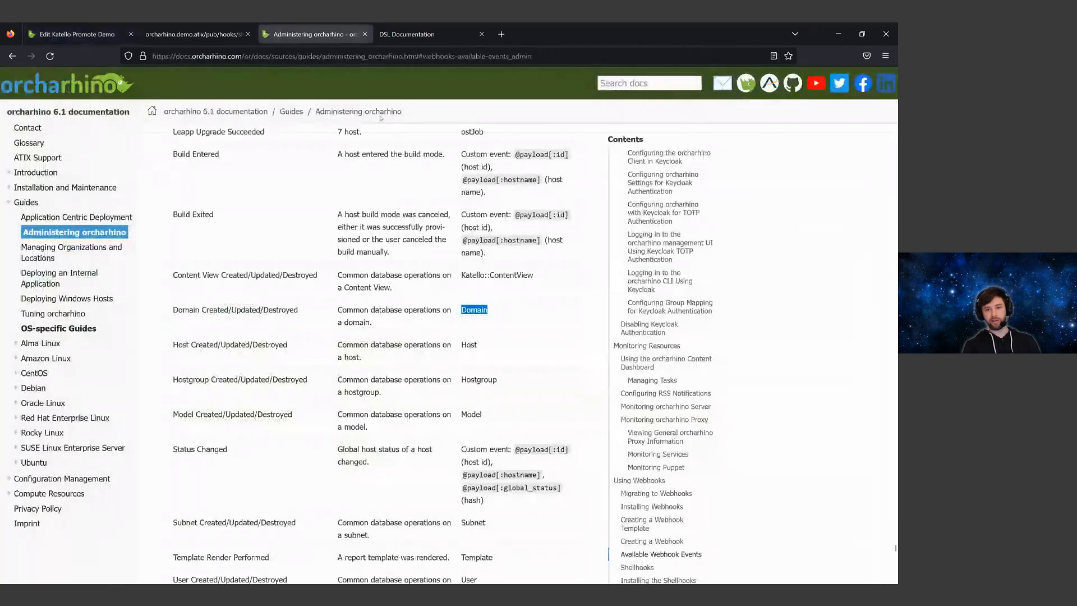
scroll(494, 454, up, 2)
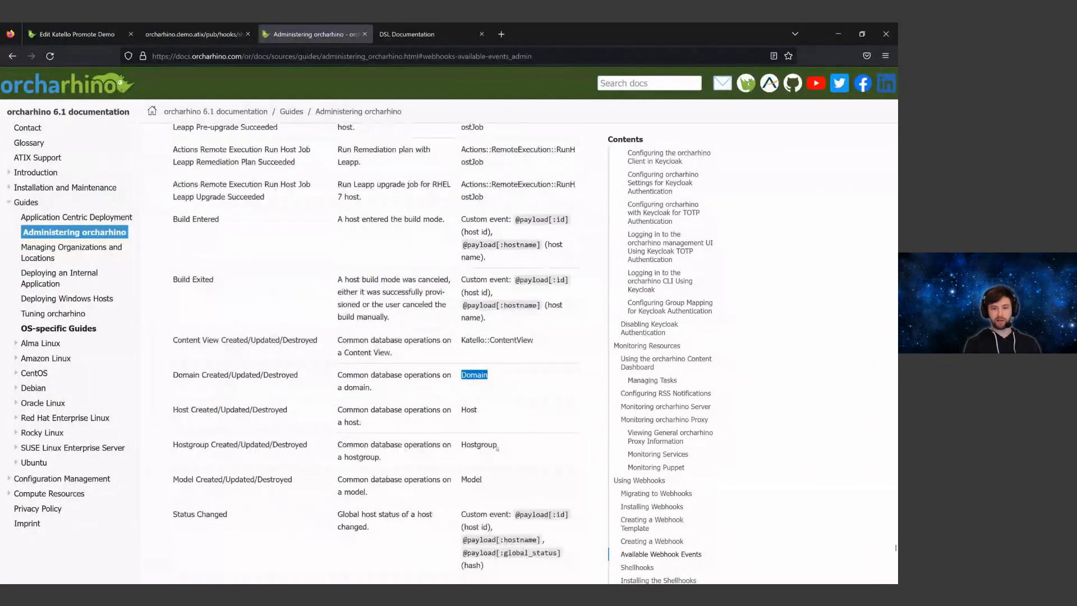
scroll(497, 447, up, 10)
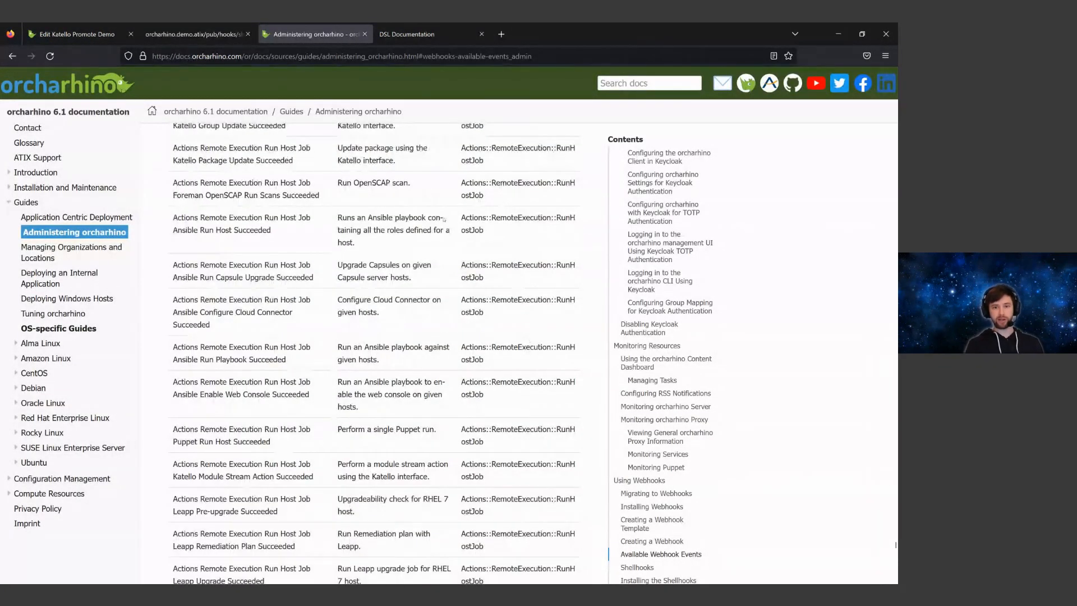
click(403, 42)
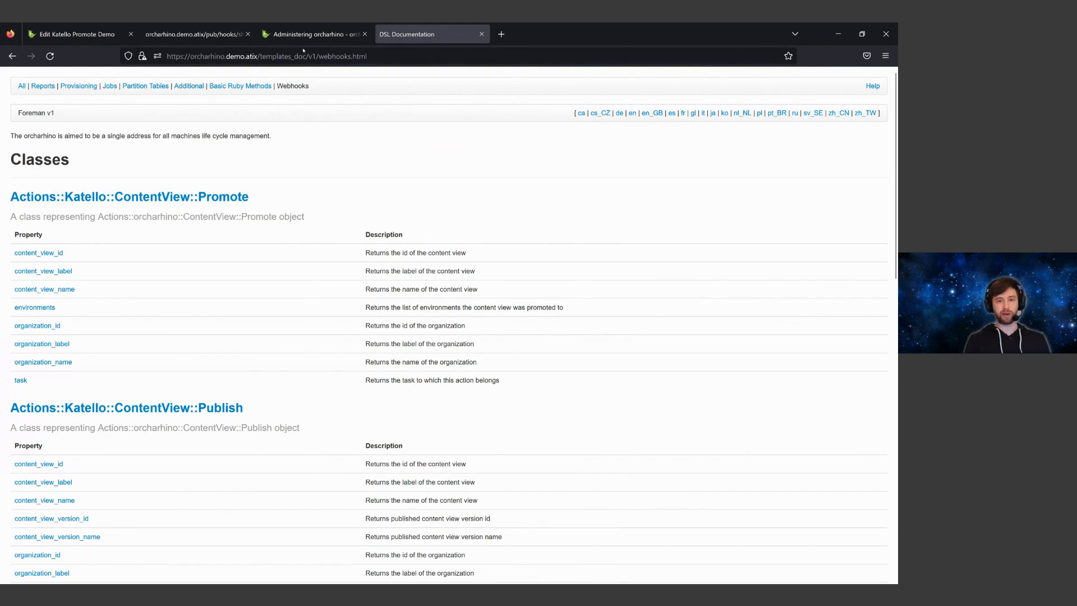
click(216, 35)
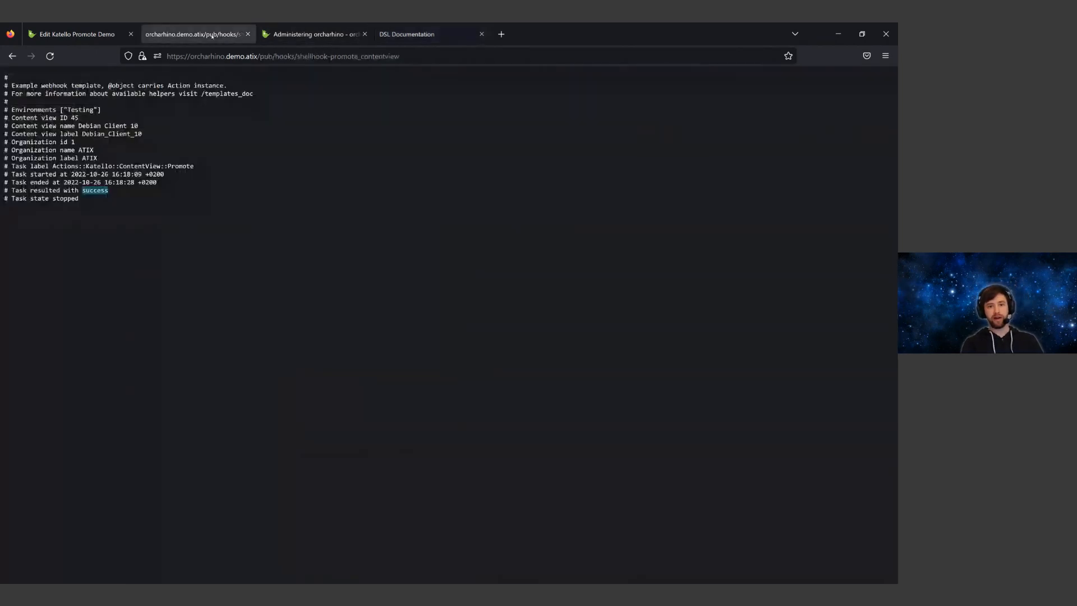
Return to orcharhino, leave the Katello Promote Demo template without saving, and open the list of all hosts.
click(77, 34)
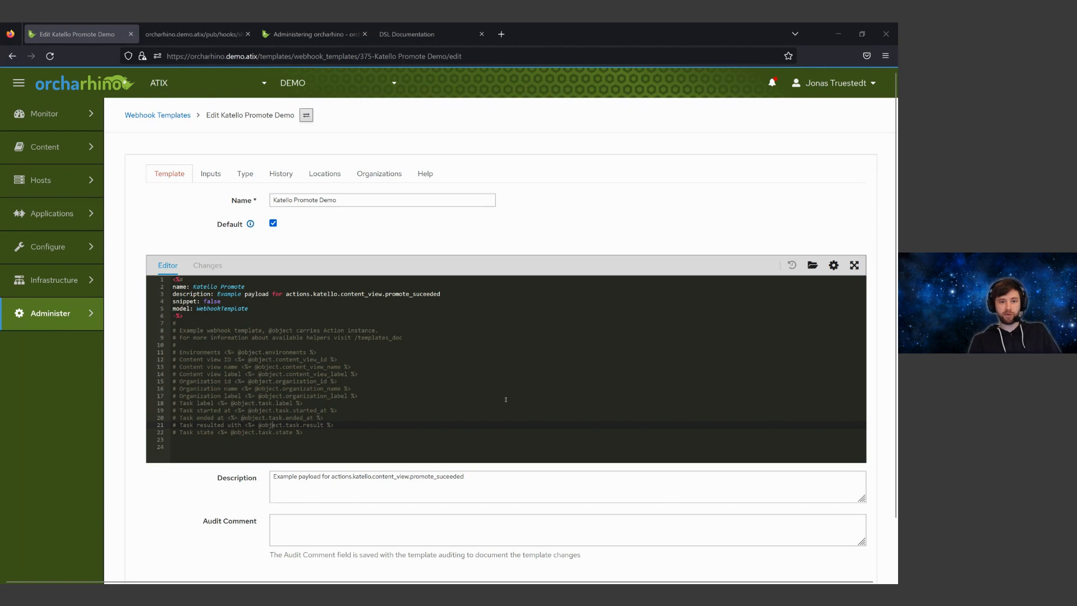
mouse_move(49, 247)
mouse_move(38, 197)
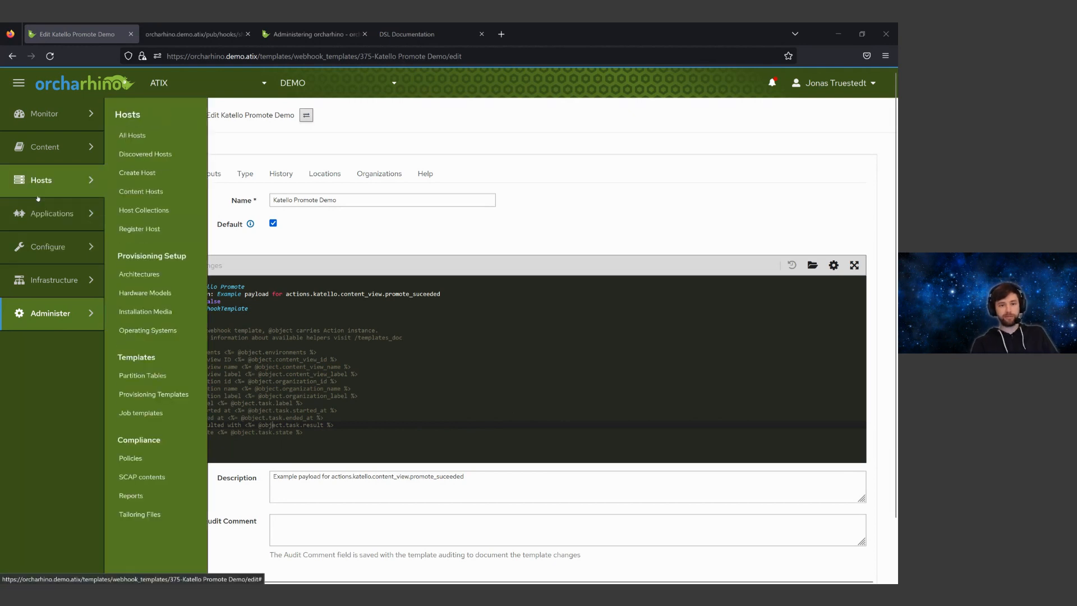
click(133, 135)
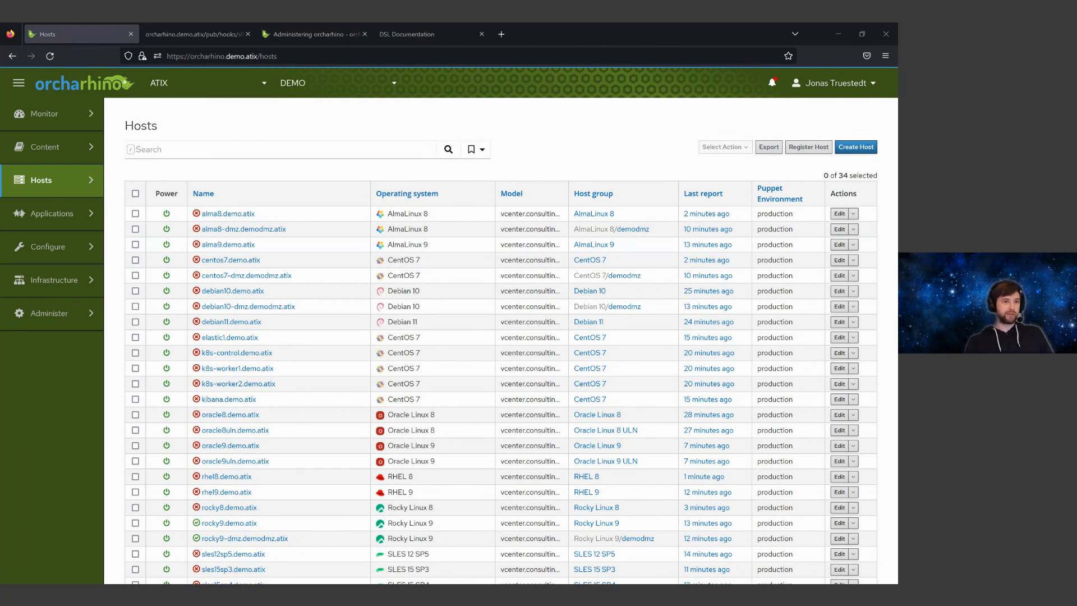
mouse_move(38, 278)
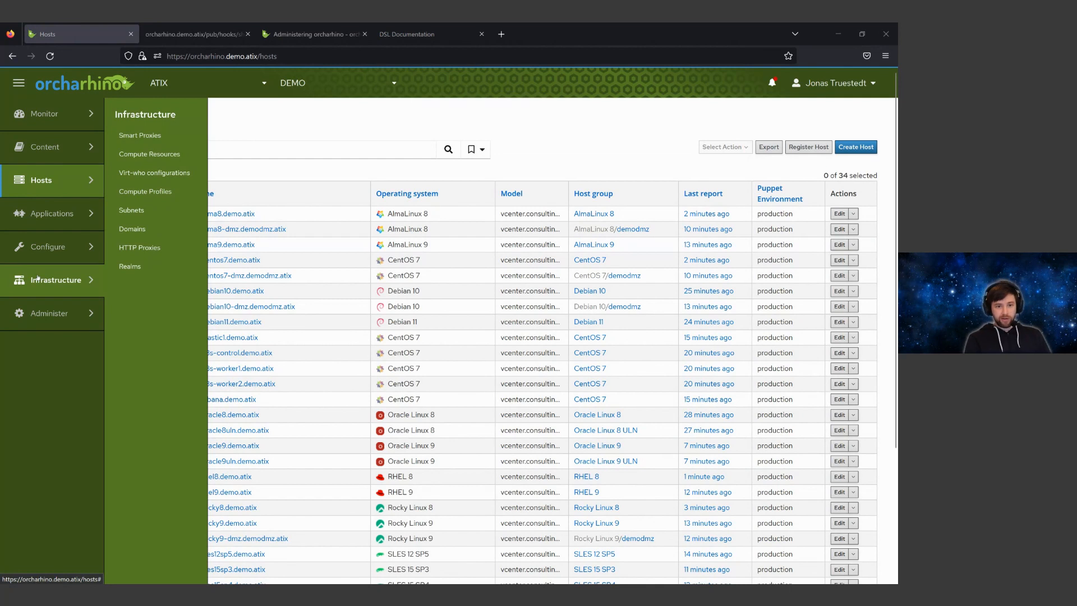
mouse_move(42, 310)
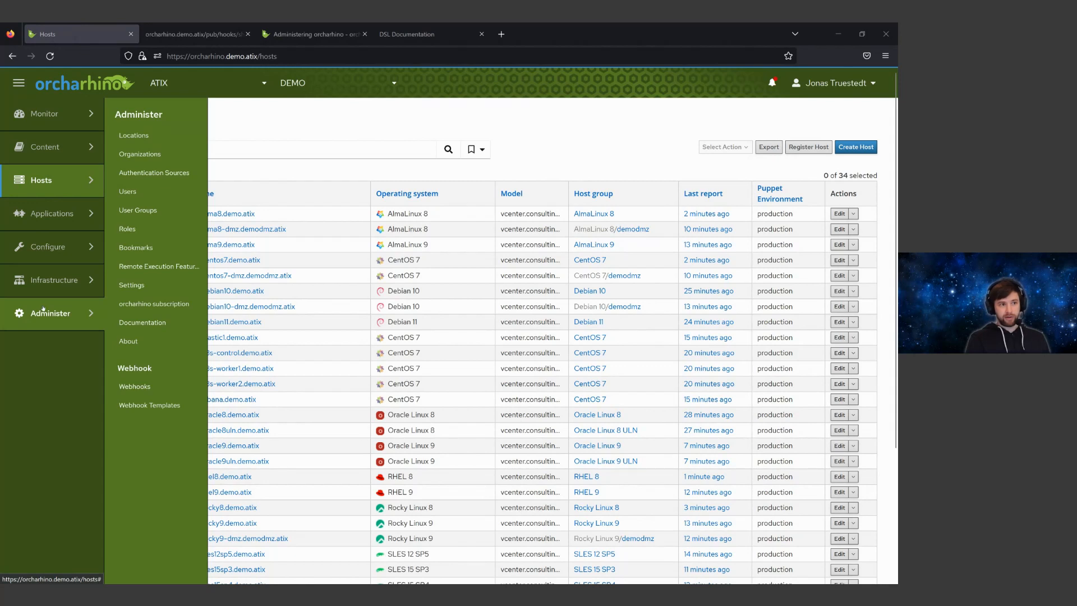
View the list of configured webhooks, then open the report templates list.
click(135, 386)
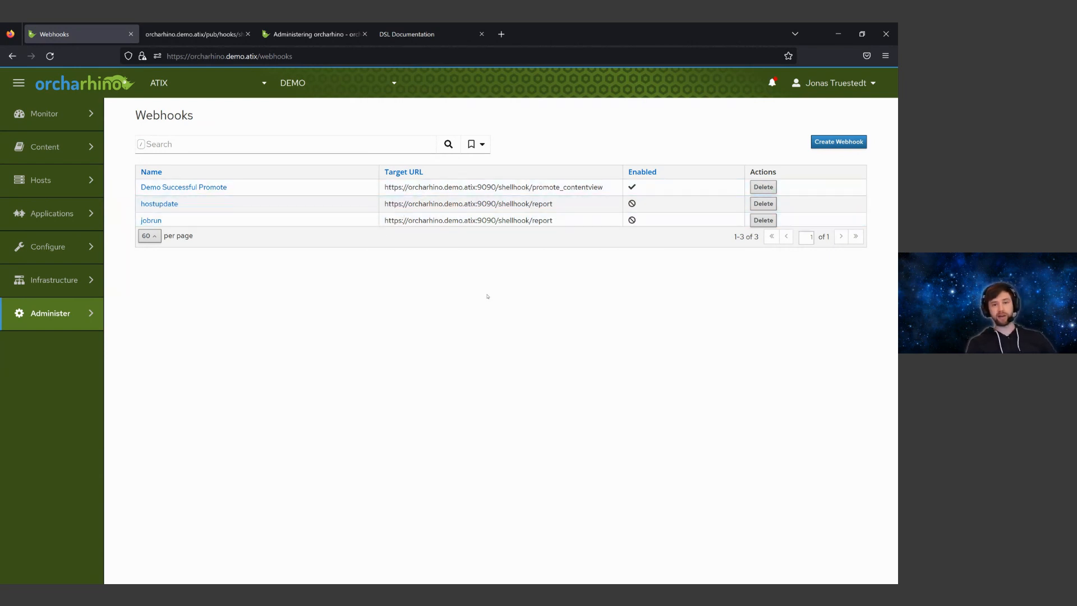
mouse_move(82, 115)
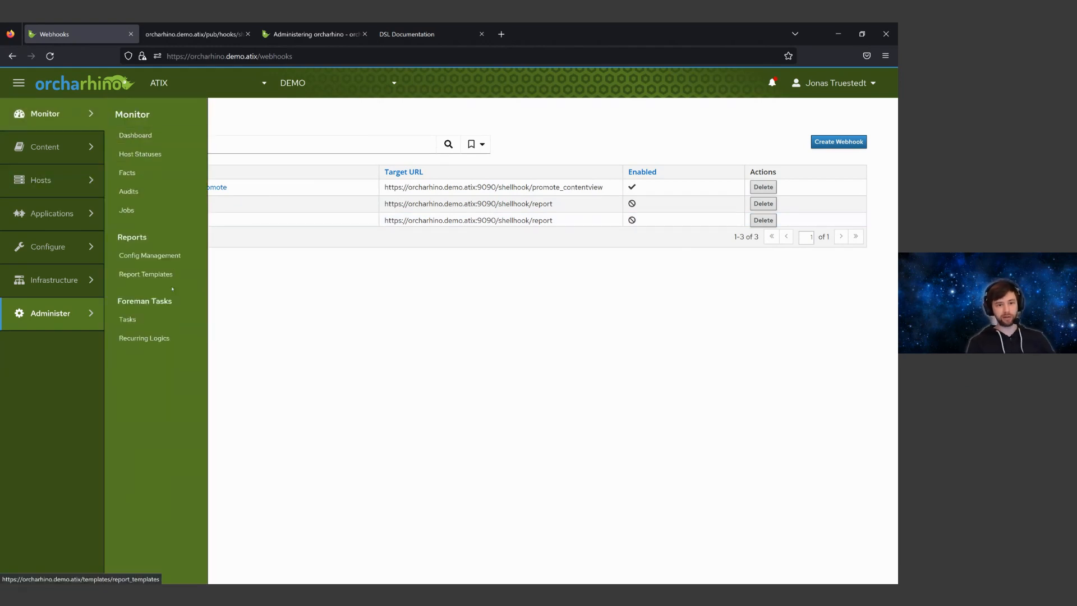
click(159, 274)
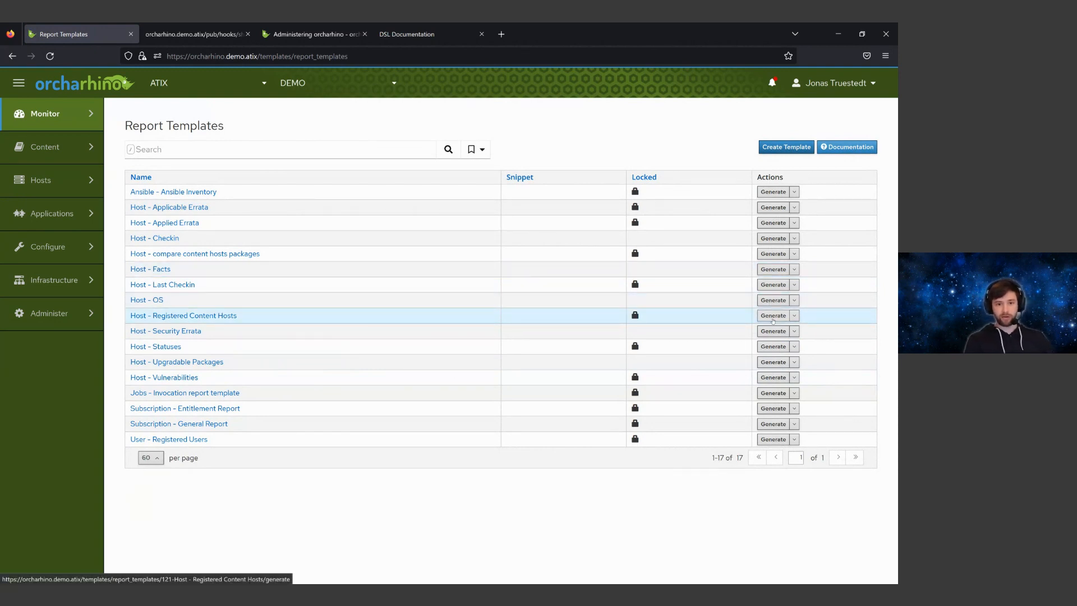
Generate a report from the Host - OS template with HTML as the output format.
click(772, 301)
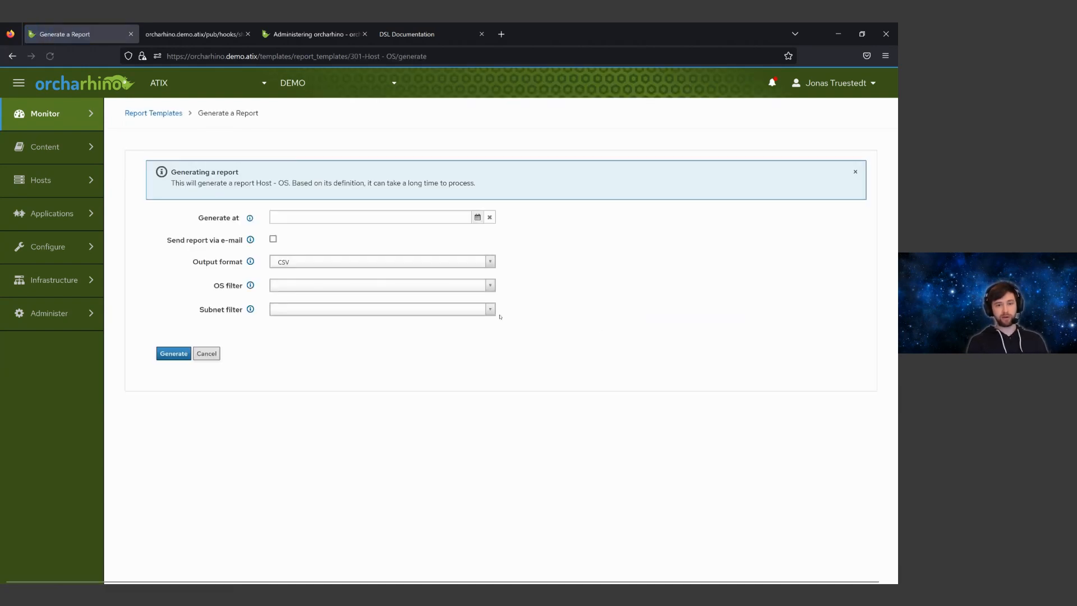
click(325, 262)
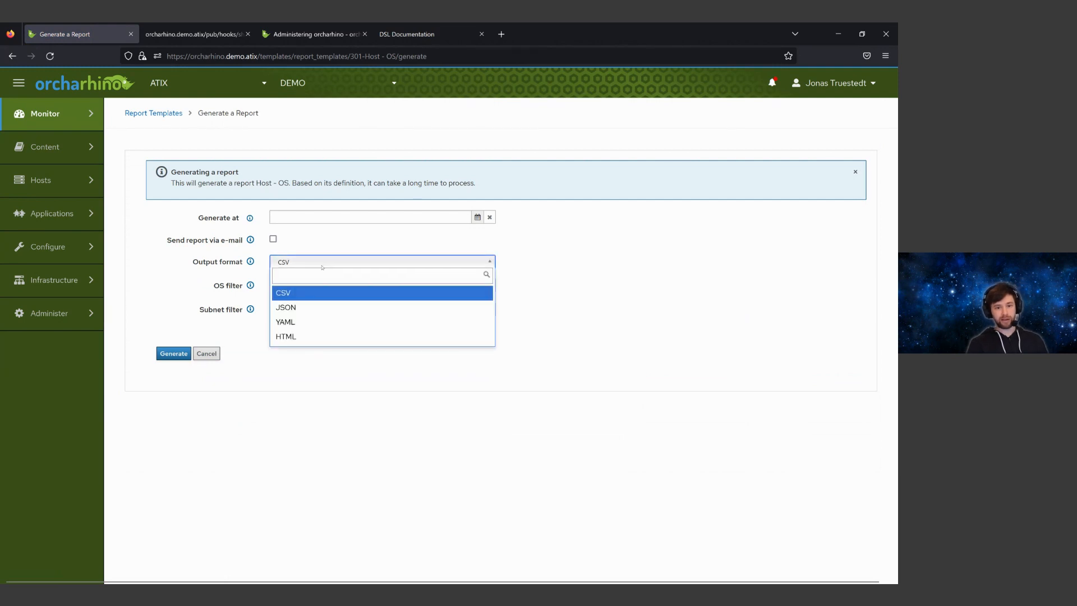
click(322, 336)
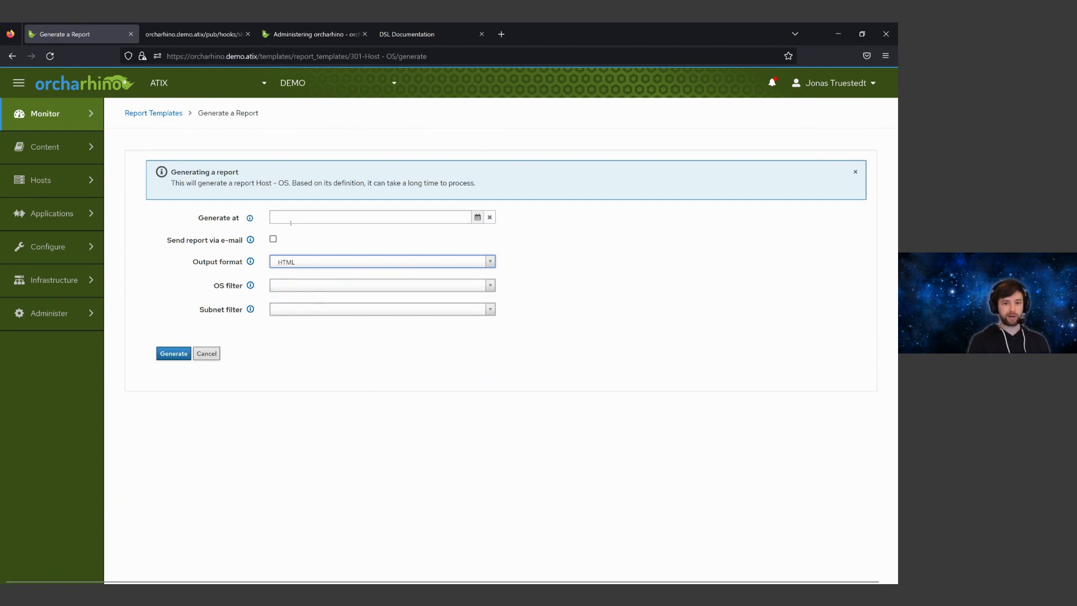
click(168, 358)
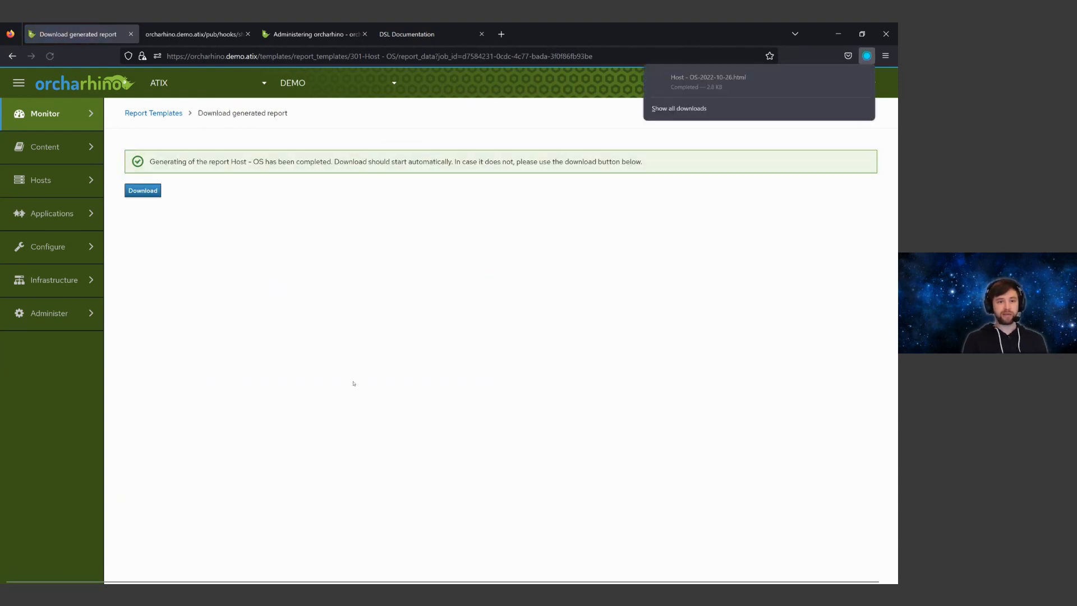
Open the downloaded report Host - OS-2022-10-26.html from the Downloads folder in a new browser tab.
click(701, 87)
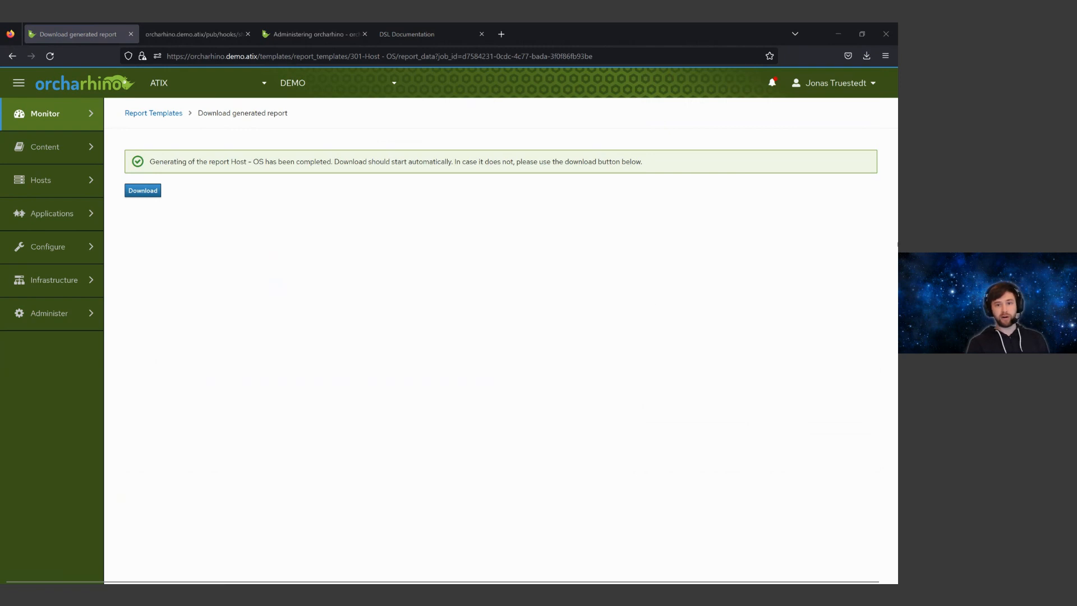
click(501, 33)
text(file:///C:/Users/Jonas%20Tr%C3%BCstedt/Downloads/Host%20-%20OS-2022-10-26.html)
key(Return)
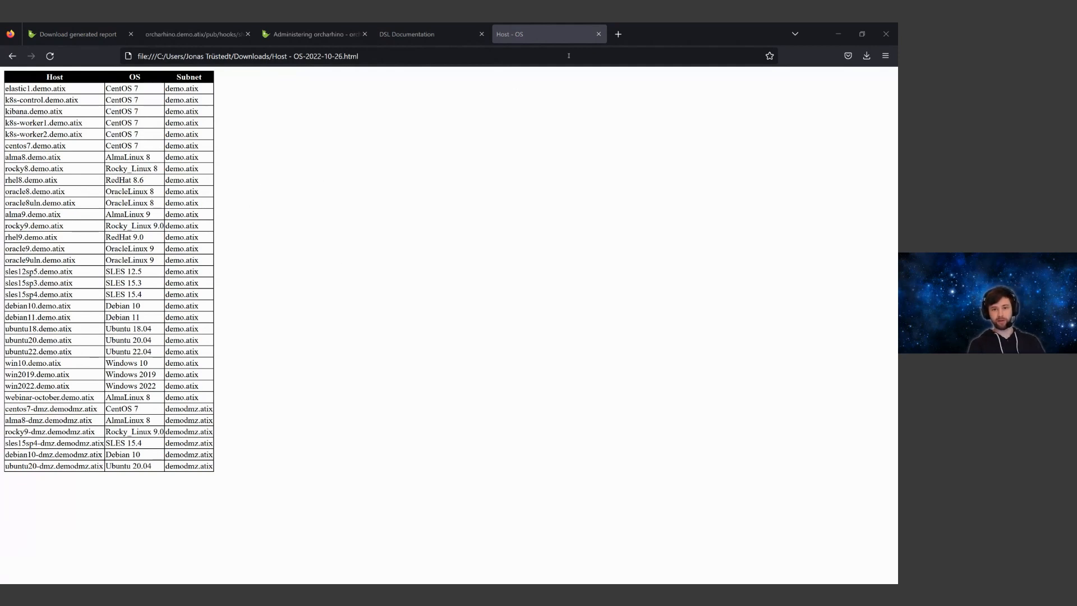
Close the generated report and open the list of all hosts in orcharhino.
click(599, 34)
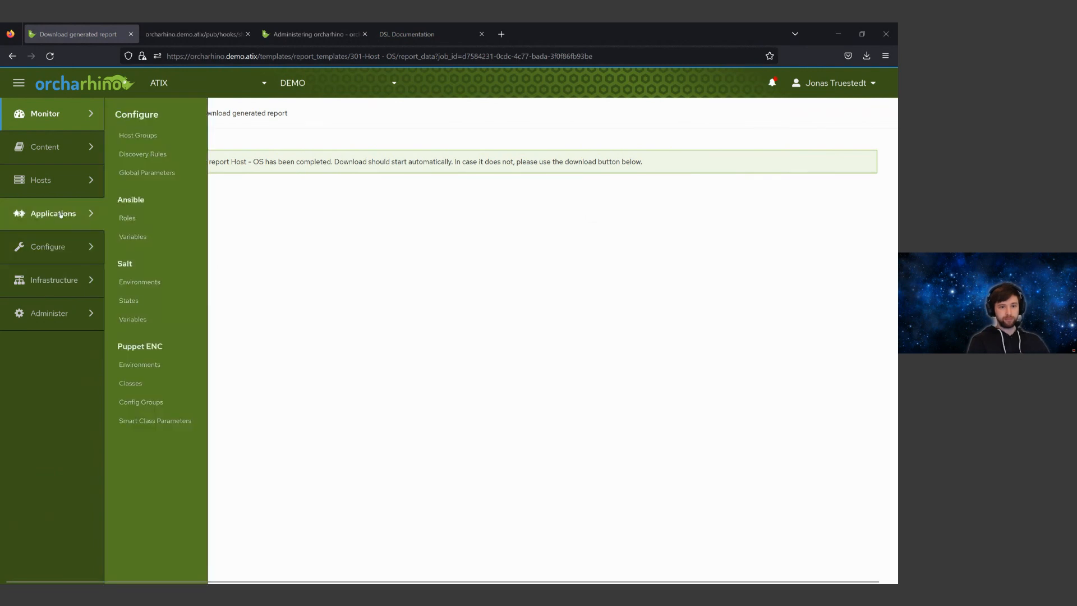
mouse_move(62, 180)
click(131, 135)
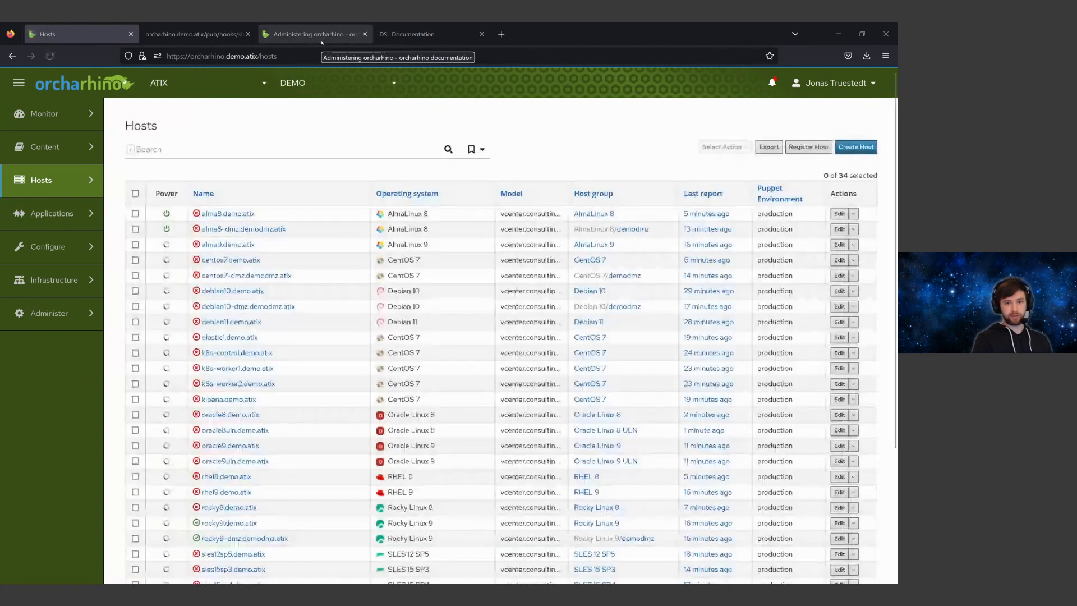
Look through the Available Webhook Events table in the Administering orcharhino guide down to the Shellhooks section and back to its start.
click(322, 42)
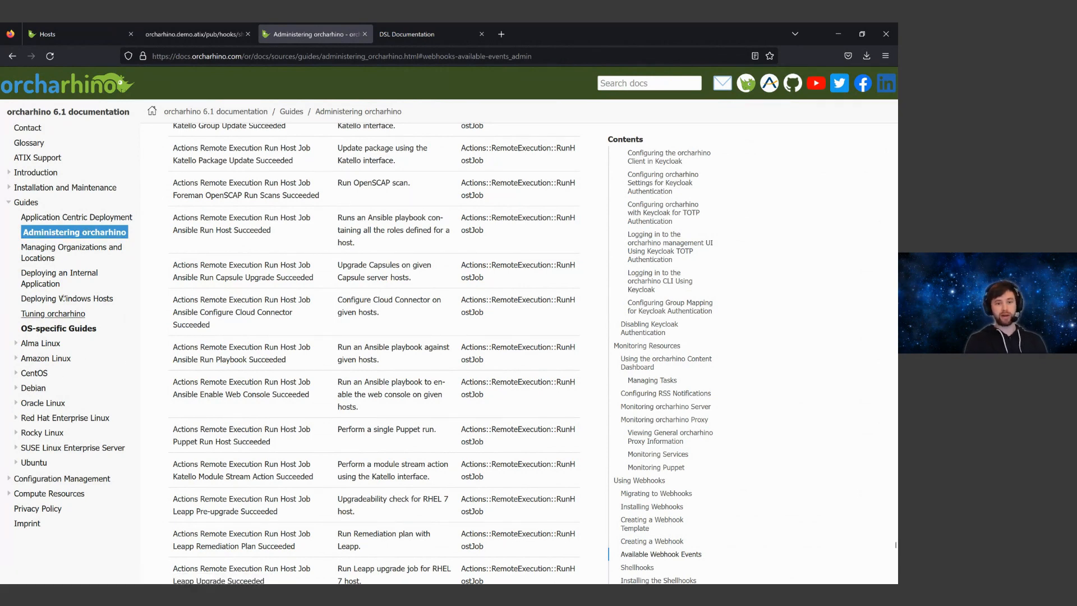
scroll(251, 269, up, 4)
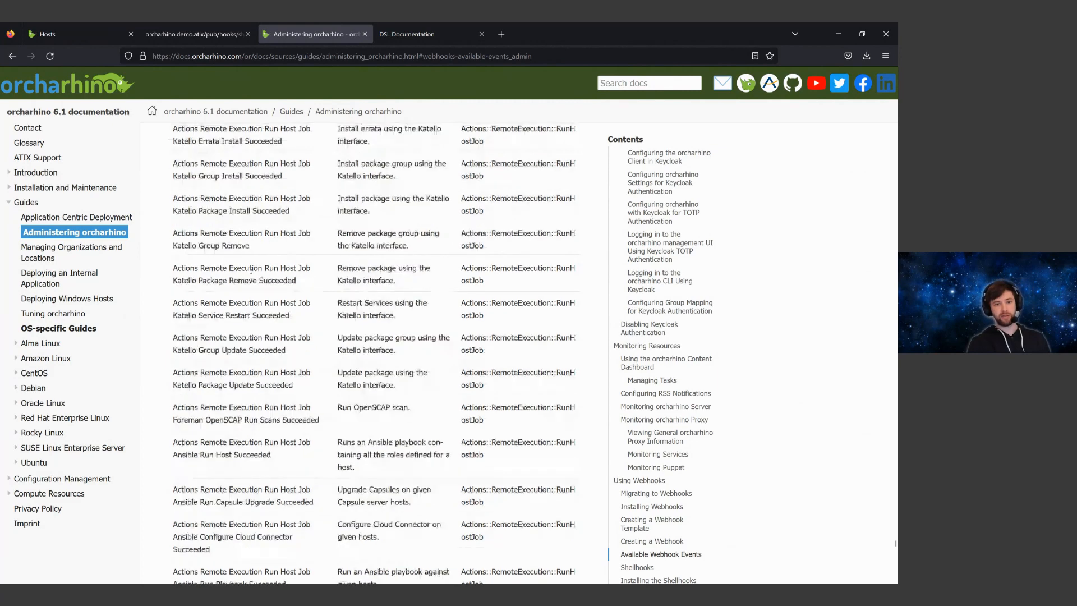
scroll(251, 270, up, 6)
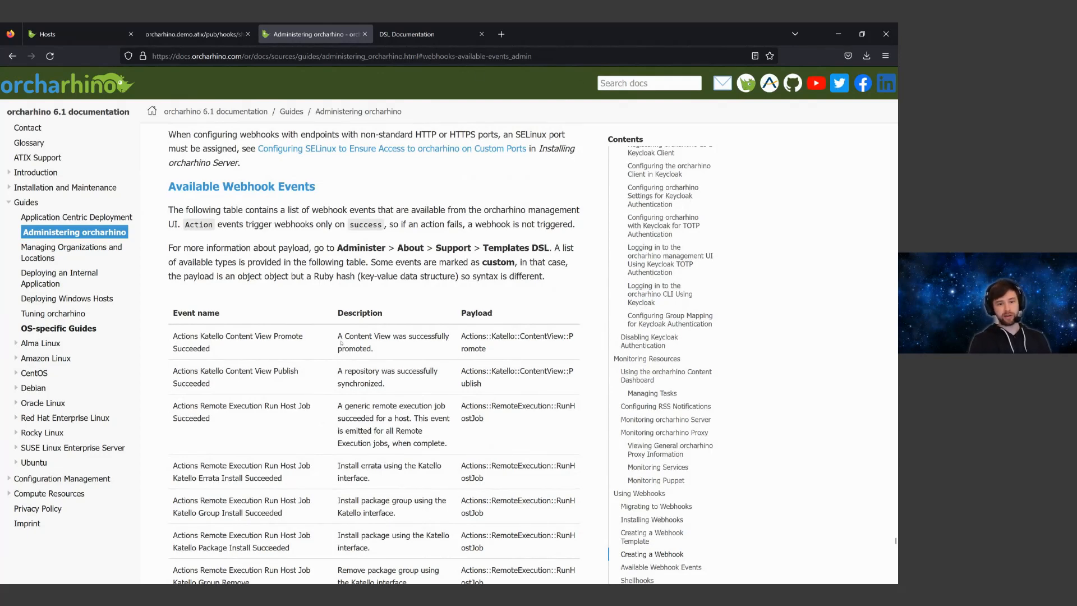
scroll(342, 328, down, 2)
scroll(360, 307, down, 15)
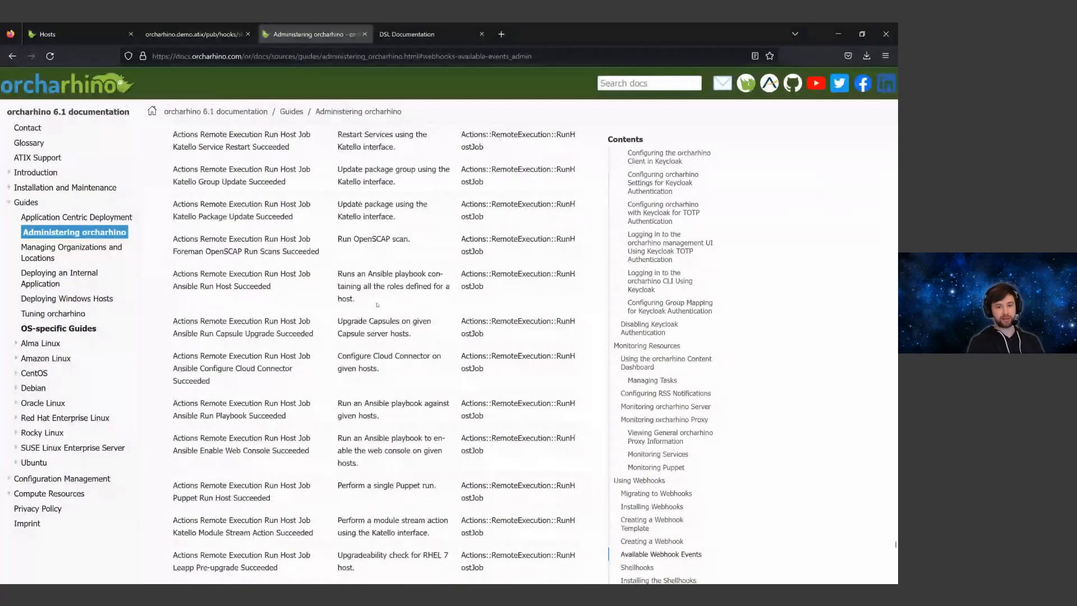
scroll(375, 308, down, 7)
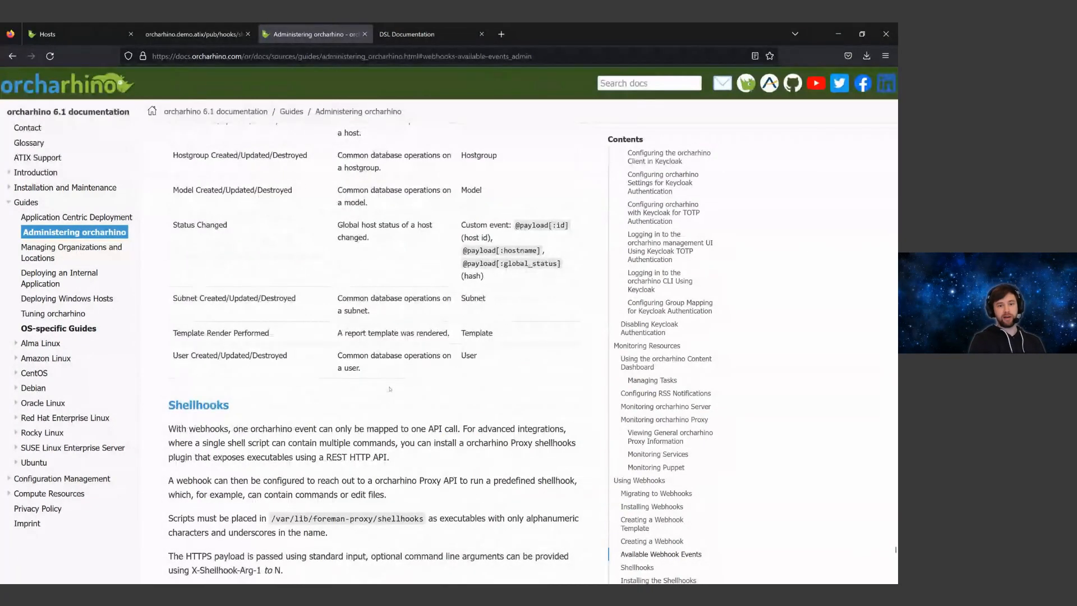
scroll(392, 386, up, 5)
scroll(393, 385, up, 15)
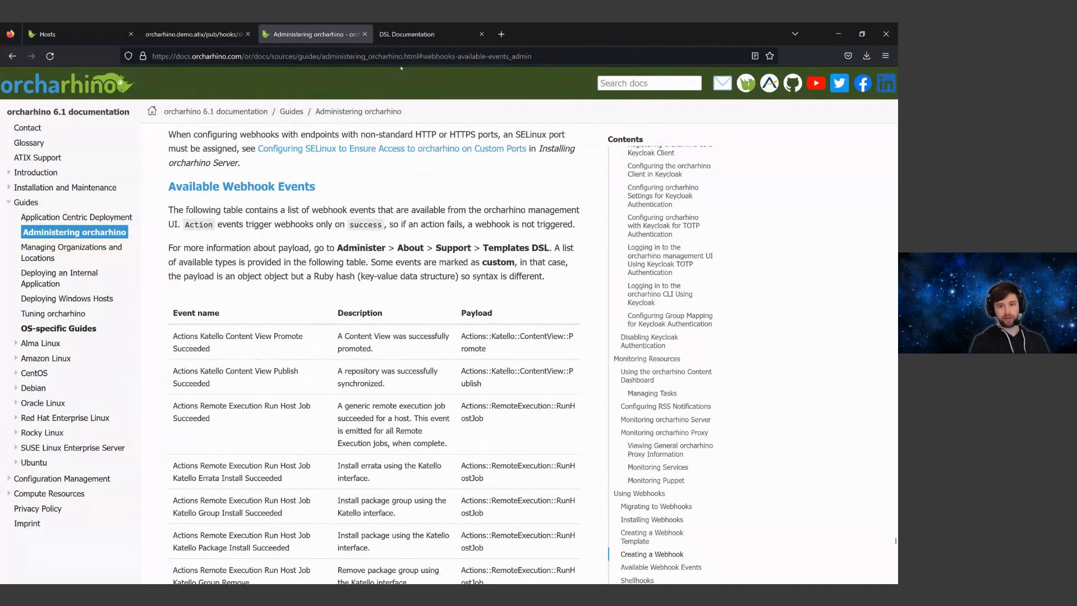
Switch to the DSL documentation, highlight templates_doc in its address, and show the Webhooks section with its classes.
click(423, 35)
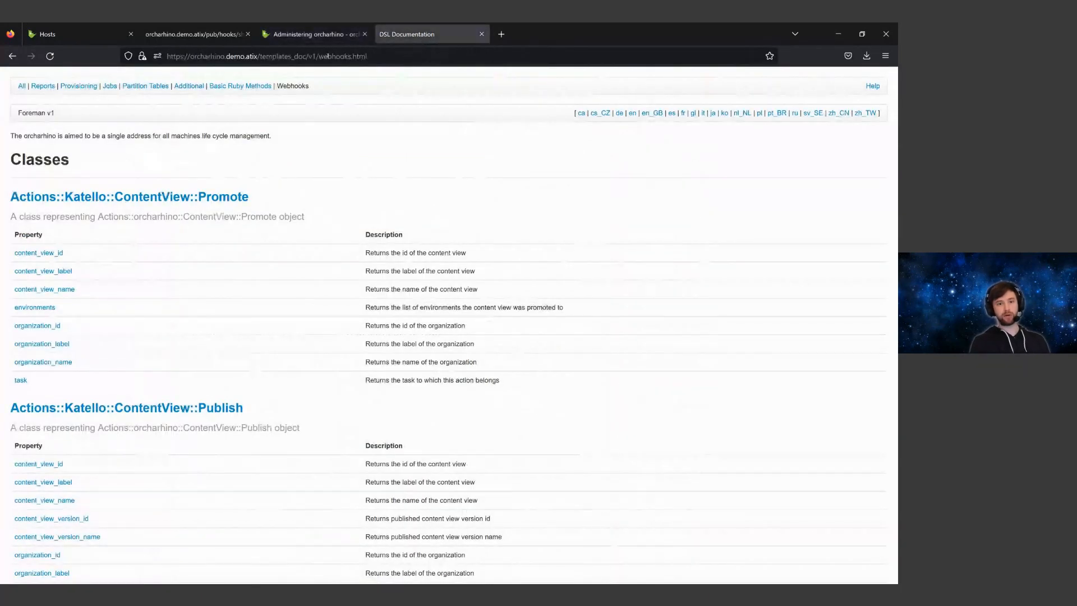
drag(259, 57, 307, 59)
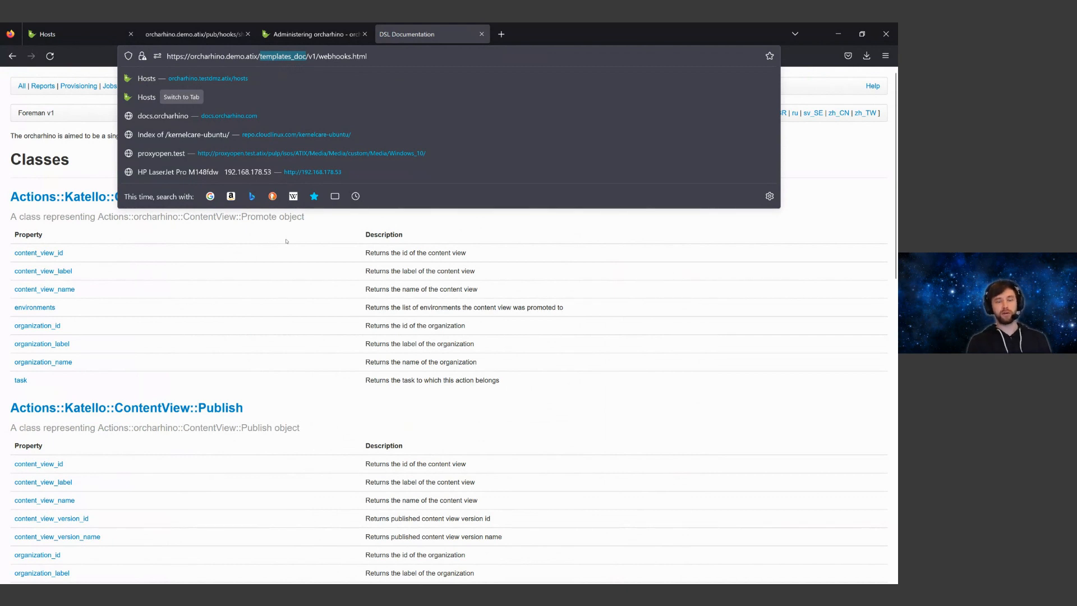
click(84, 151)
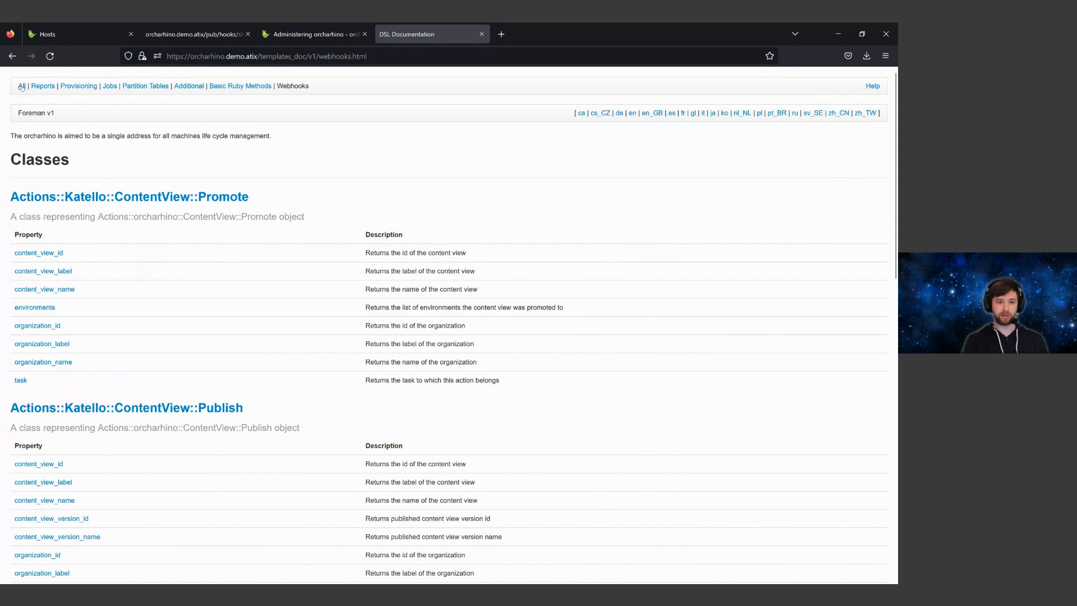
click(291, 87)
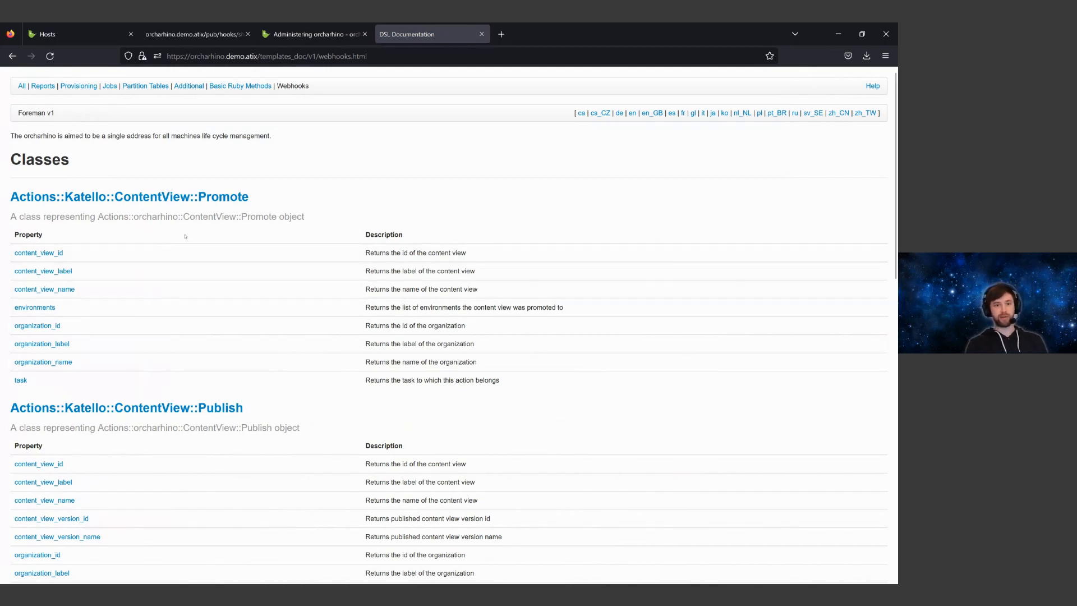
Open the Actions::Katello::ContentView::Promote class documentation and expand the details of its content_view_id property.
right_click(209, 200)
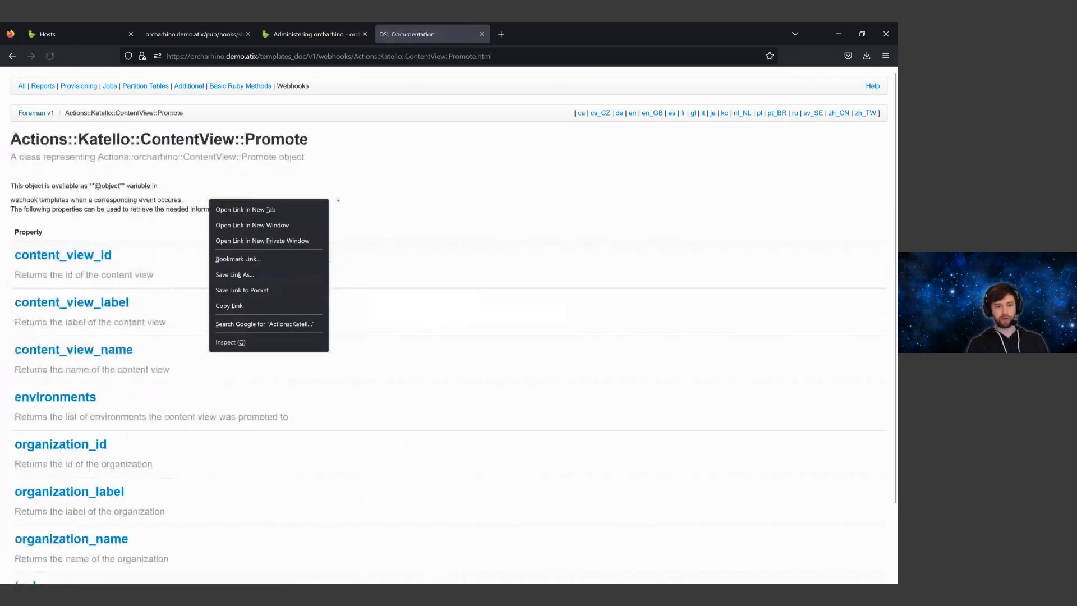
click(357, 226)
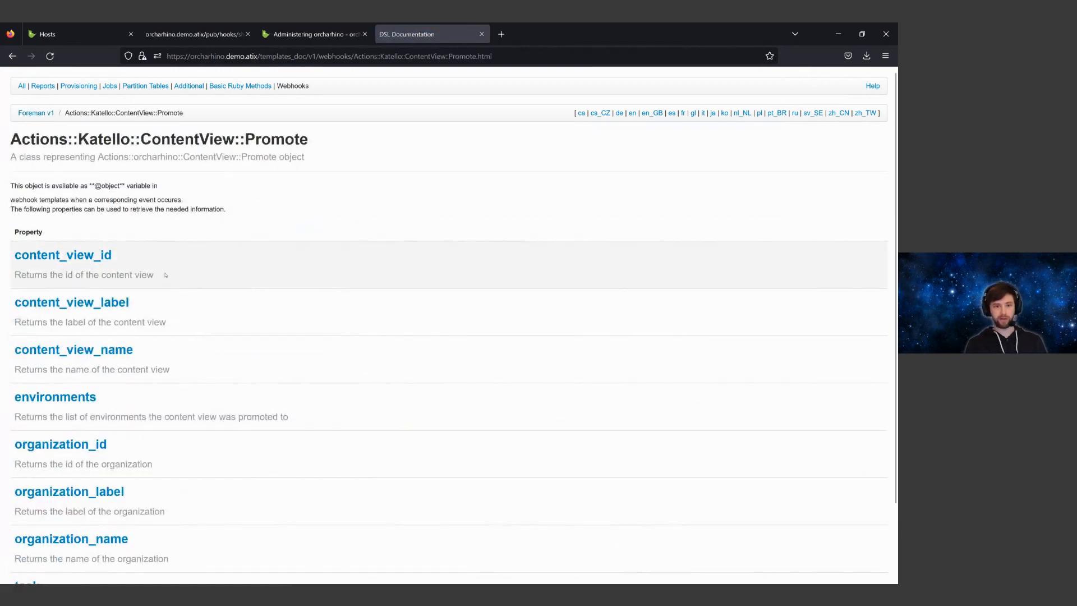
scroll(43, 189, down, 2)
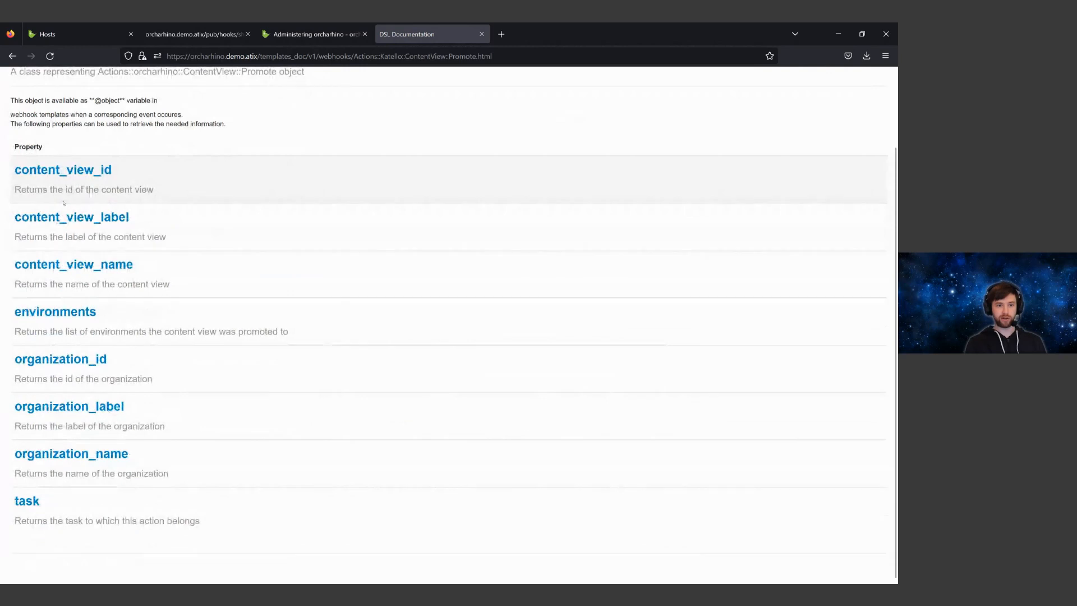
click(102, 174)
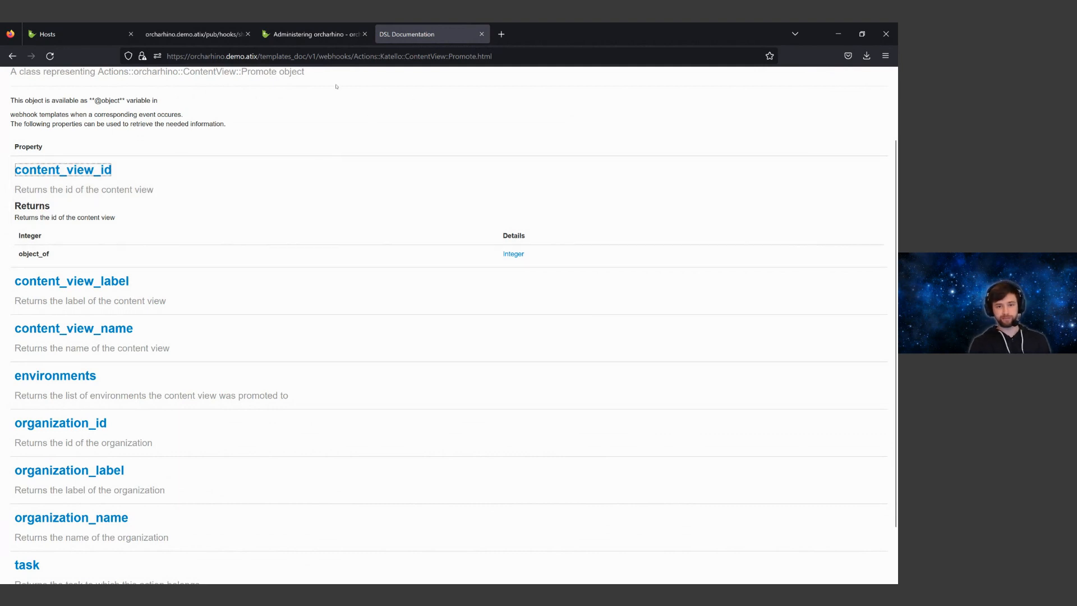
Go back through the webhook events documentation and the shellhook output page to the orcharhino hosts list.
click(314, 34)
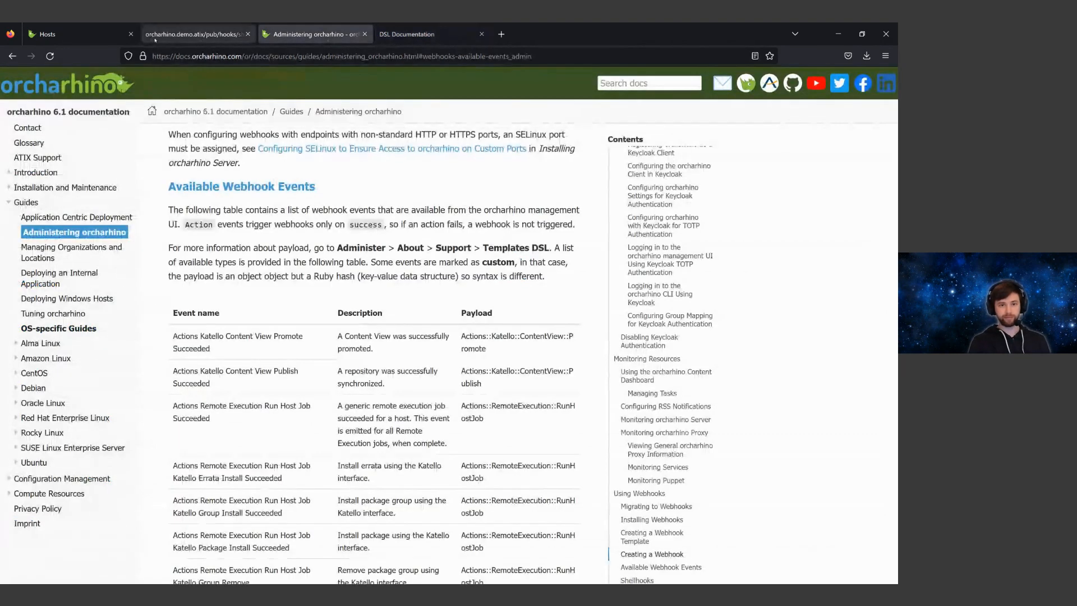
click(194, 34)
click(73, 40)
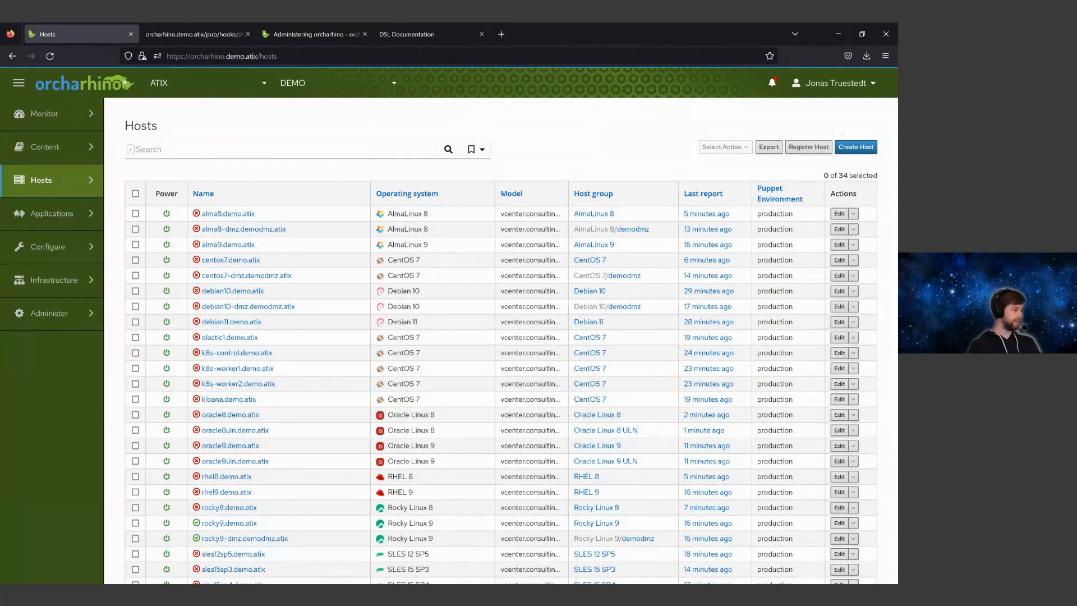
key(alt+Tab)
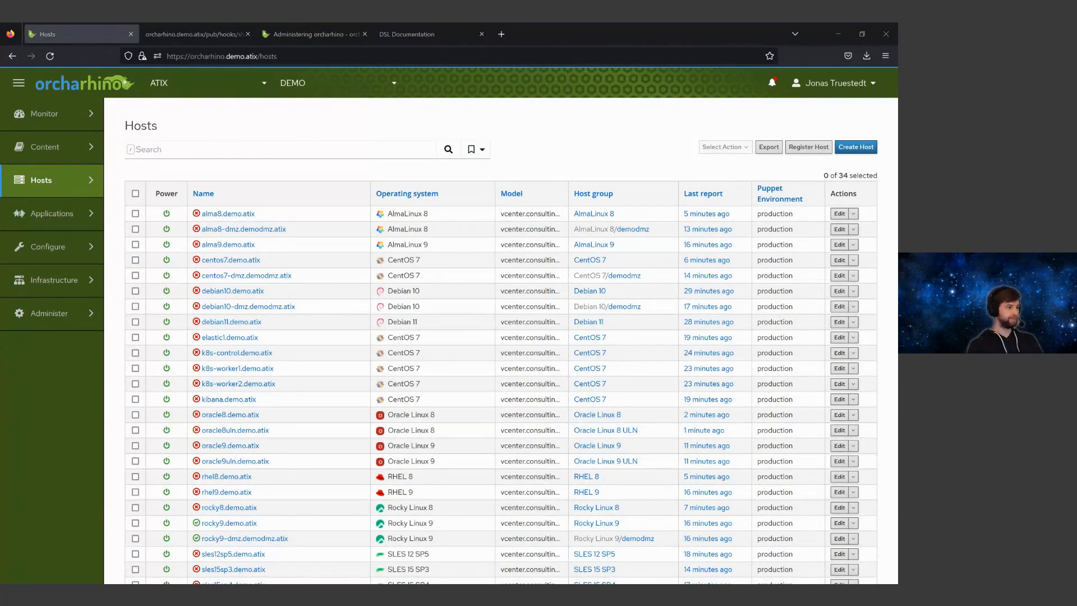